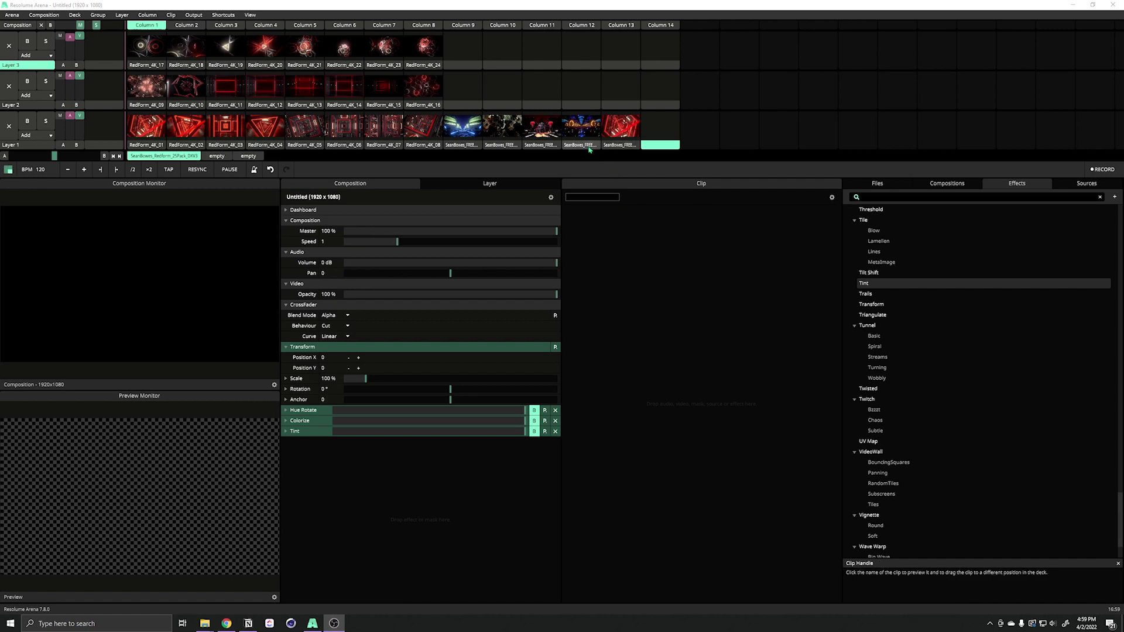
Step: Move the CyberSoldiers clip to layer 2, column 9 and the FutureTunnel clip to layer 2, column 11
{"action": "left_click_drag", "start_coordinate": [592, 149], "coordinate": [462, 91]}
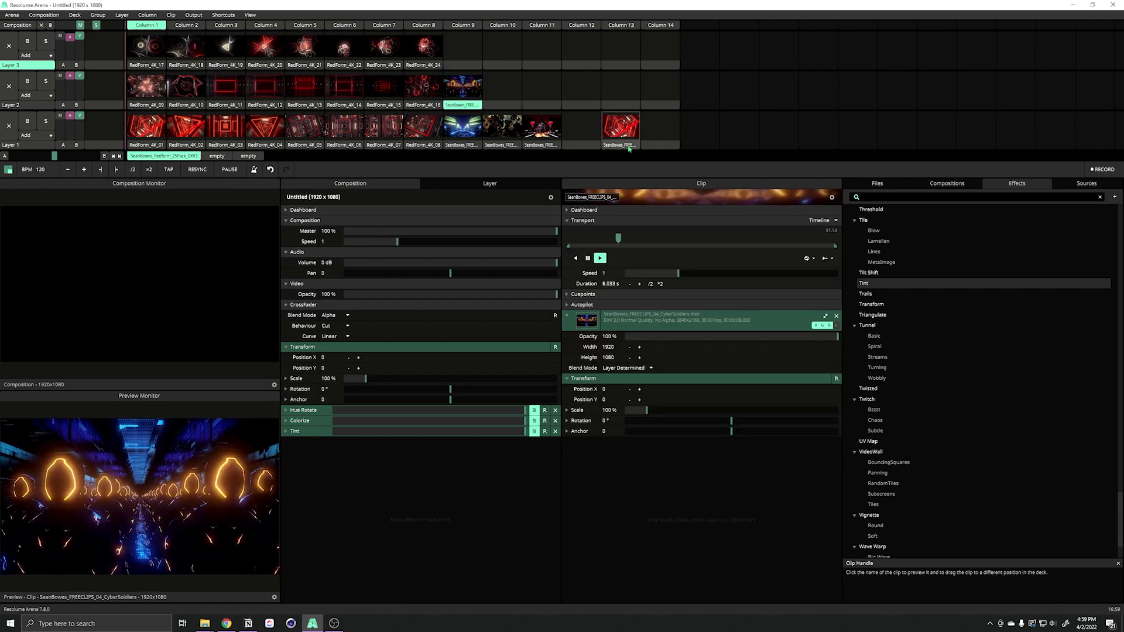
{"action": "left_click_drag", "start_coordinate": [638, 149], "coordinate": [542, 93]}
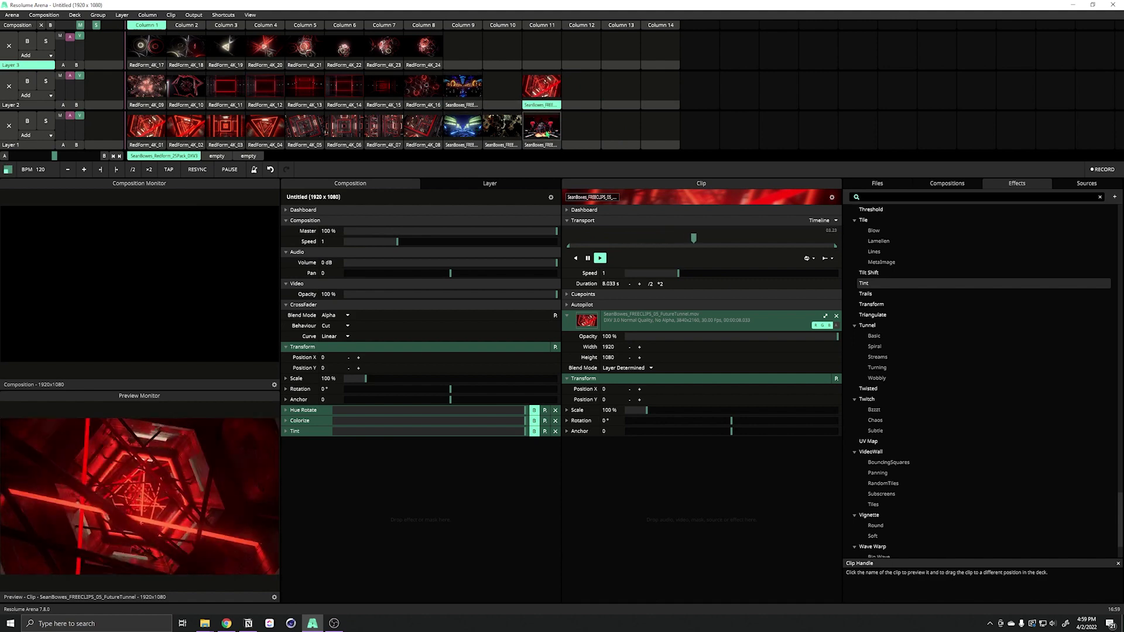
Step: Compare previews of the FutureTunnel clip on layer 2 and the HellSkull clip on layer 1, ending on HellSkull
{"action": "left_click", "coordinate": [541, 146]}
{"action": "left_click", "coordinate": [542, 107]}
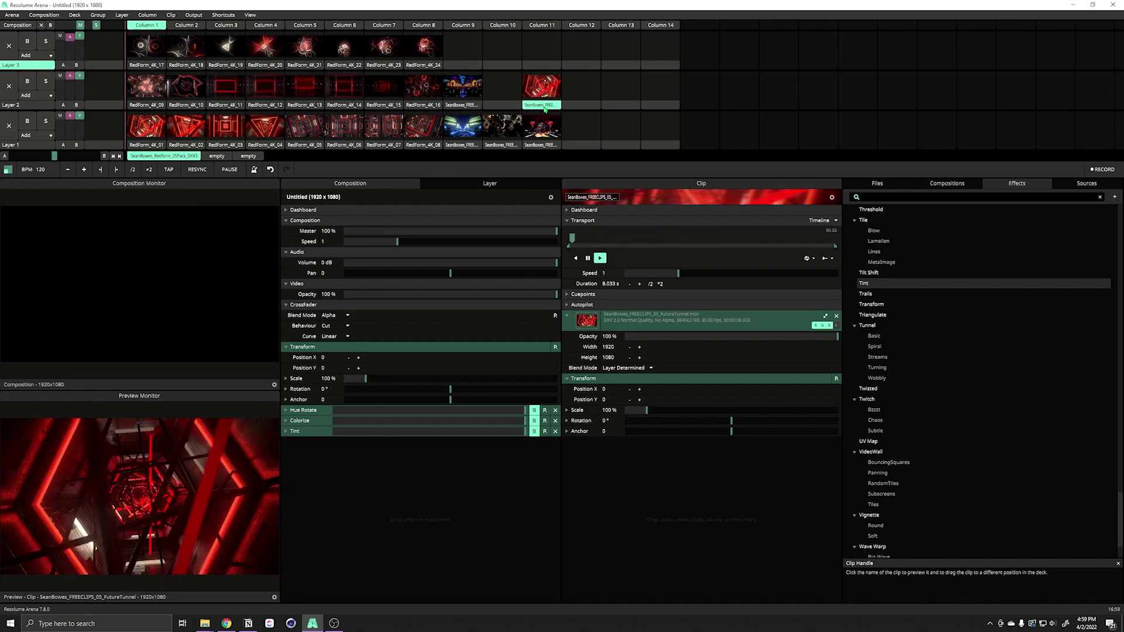
{"action": "left_click", "coordinate": [545, 144]}
{"action": "left_click", "coordinate": [545, 107]}
{"action": "left_click", "coordinate": [544, 144]}
{"action": "left_click", "coordinate": [546, 107]}
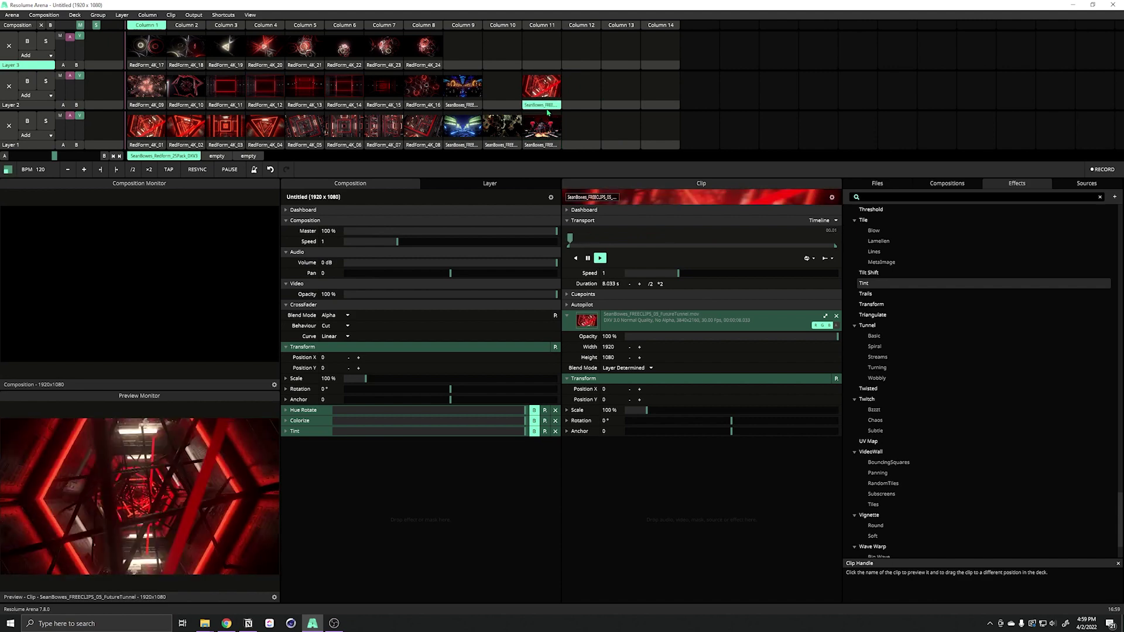
{"action": "left_click", "coordinate": [548, 146]}
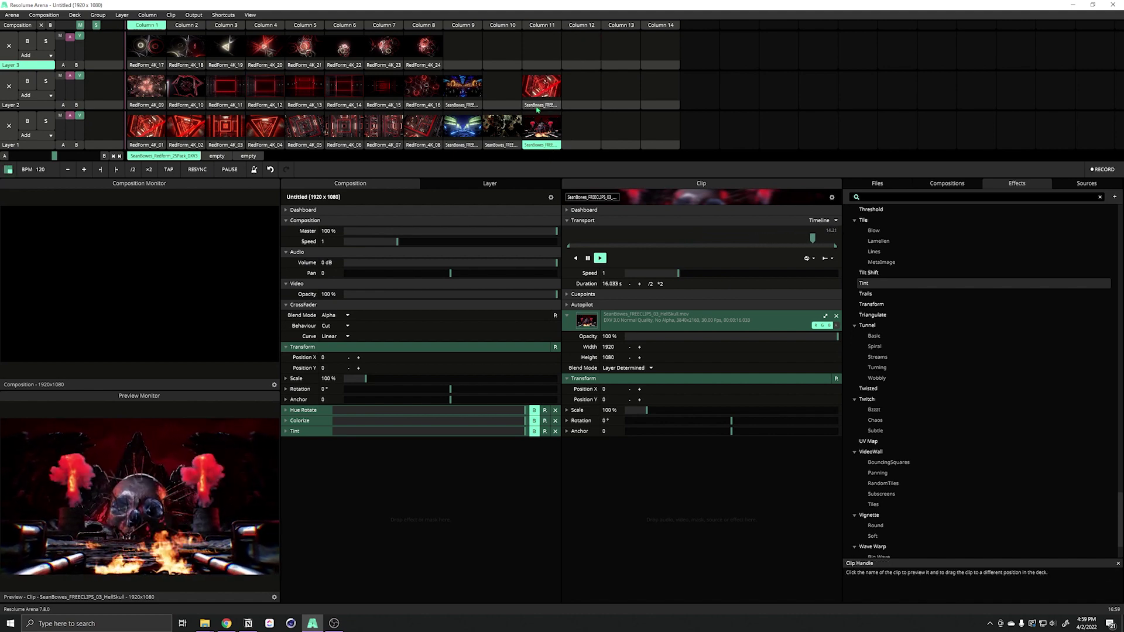
{"action": "left_click", "coordinate": [541, 105]}
{"action": "left_click", "coordinate": [541, 144]}
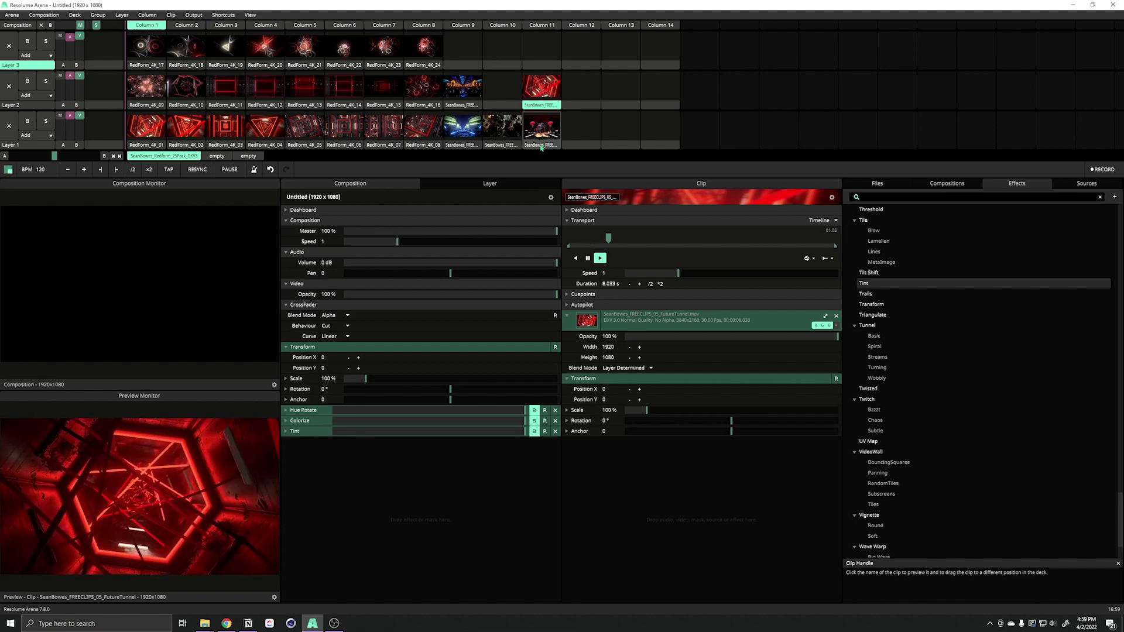
{"action": "left_click", "coordinate": [543, 105]}
{"action": "left_click", "coordinate": [542, 145]}
{"action": "left_click", "coordinate": [544, 106]}
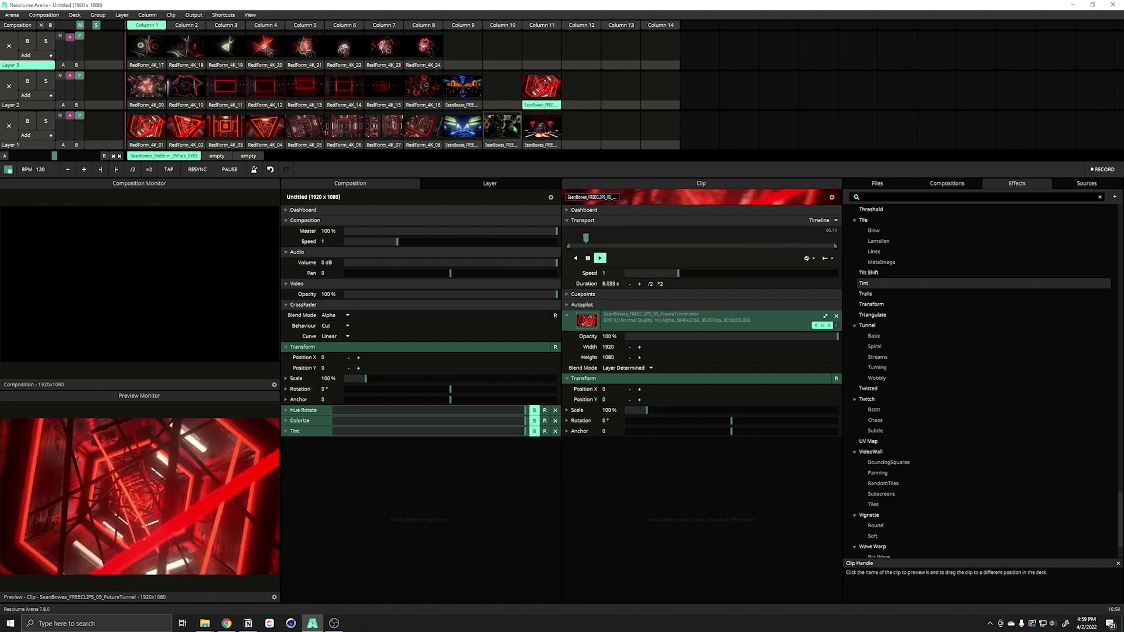
{"action": "left_click", "coordinate": [539, 146]}
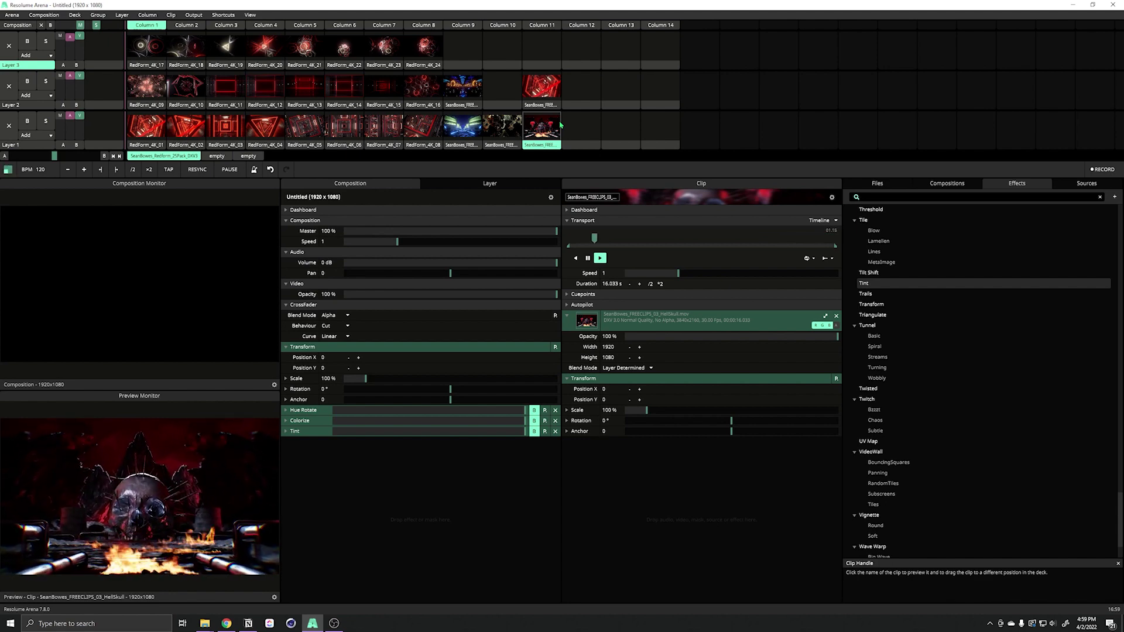
Step: Look through the list of available video effects
{"action": "scroll", "coordinate": [889, 288], "scroll_direction": "up", "scroll_amount": 10}
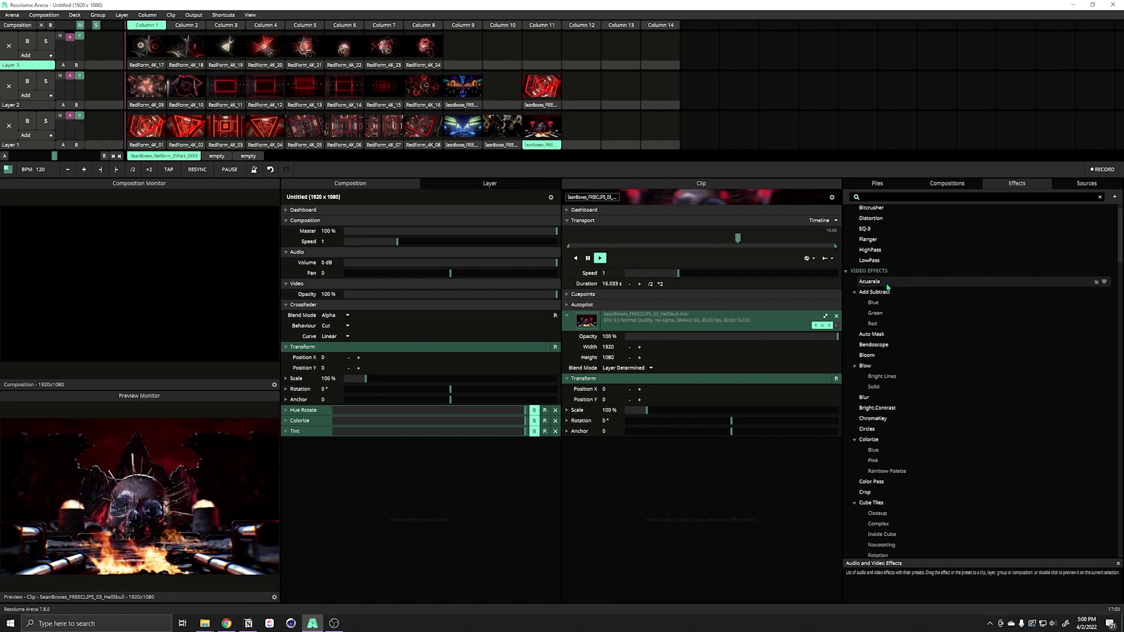
{"action": "scroll", "coordinate": [888, 288], "scroll_direction": "down", "scroll_amount": 8}
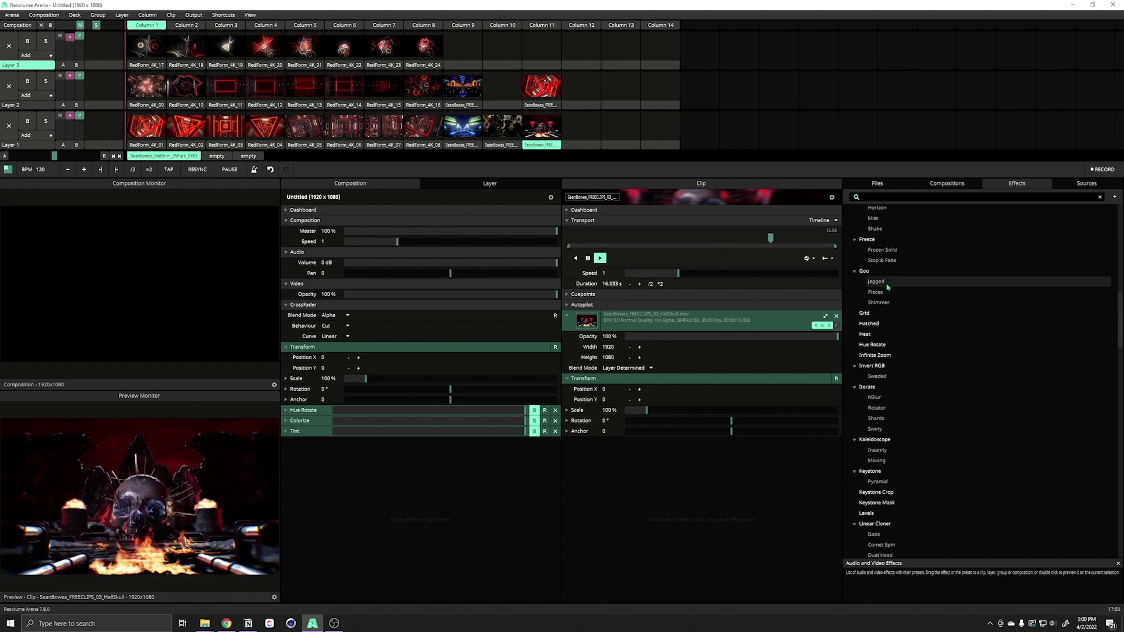
{"action": "scroll", "coordinate": [889, 288], "scroll_direction": "down", "scroll_amount": 10}
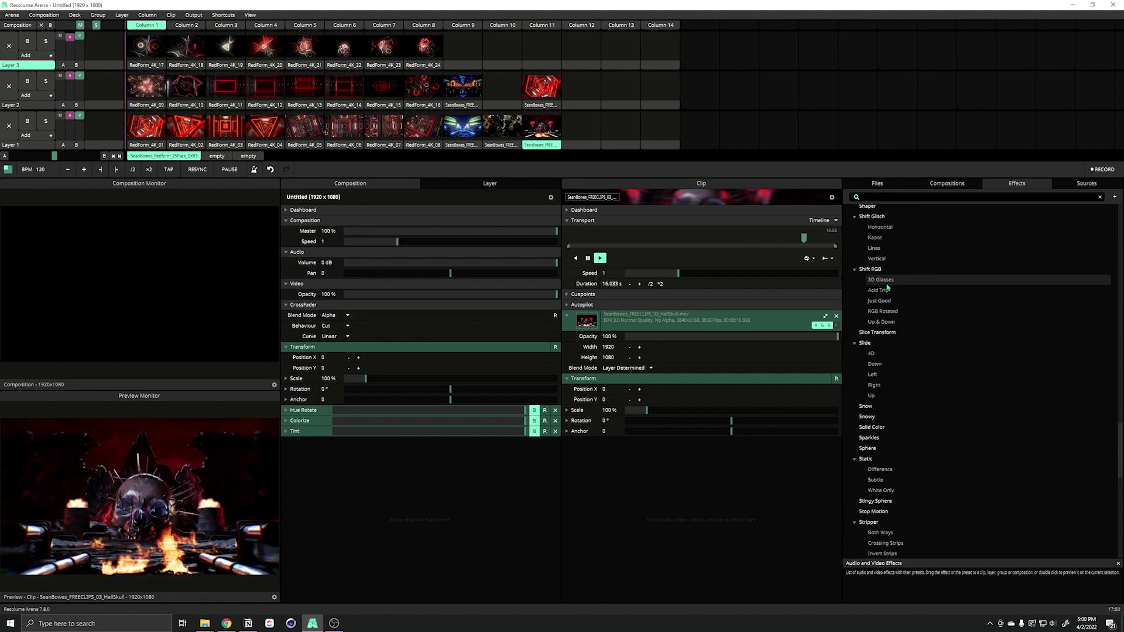
{"action": "scroll", "coordinate": [888, 287], "scroll_direction": "down", "scroll_amount": 5}
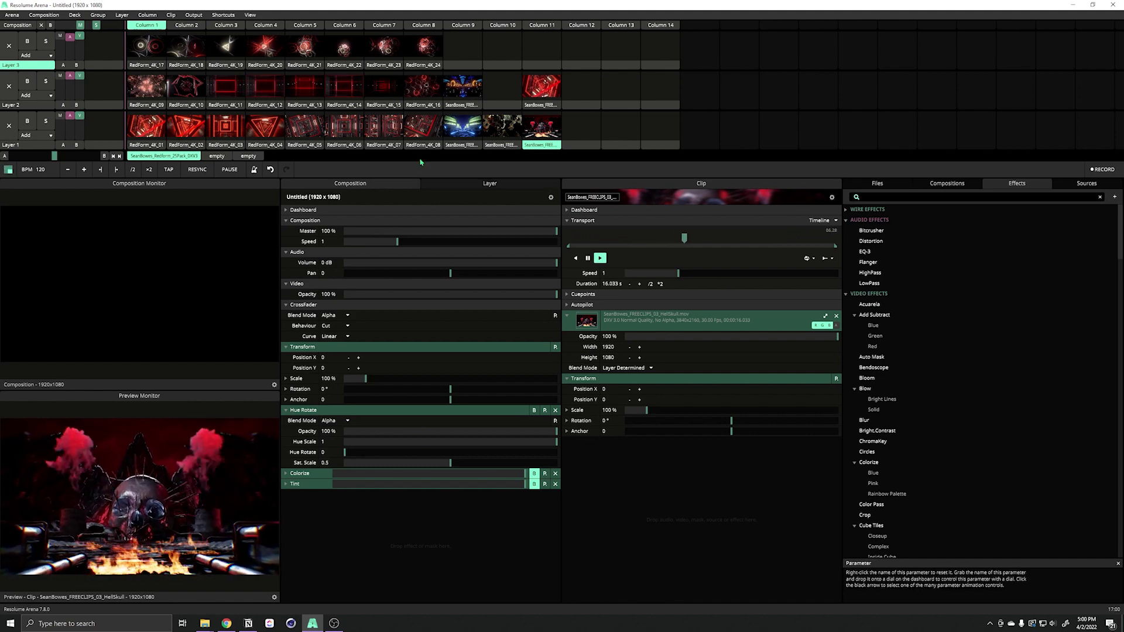
Step: Play the RedForm_4K_01 clip and try the composition's Hue Rotate at 1 and 0.31, returning it to 0
{"action": "left_click", "coordinate": [150, 133]}
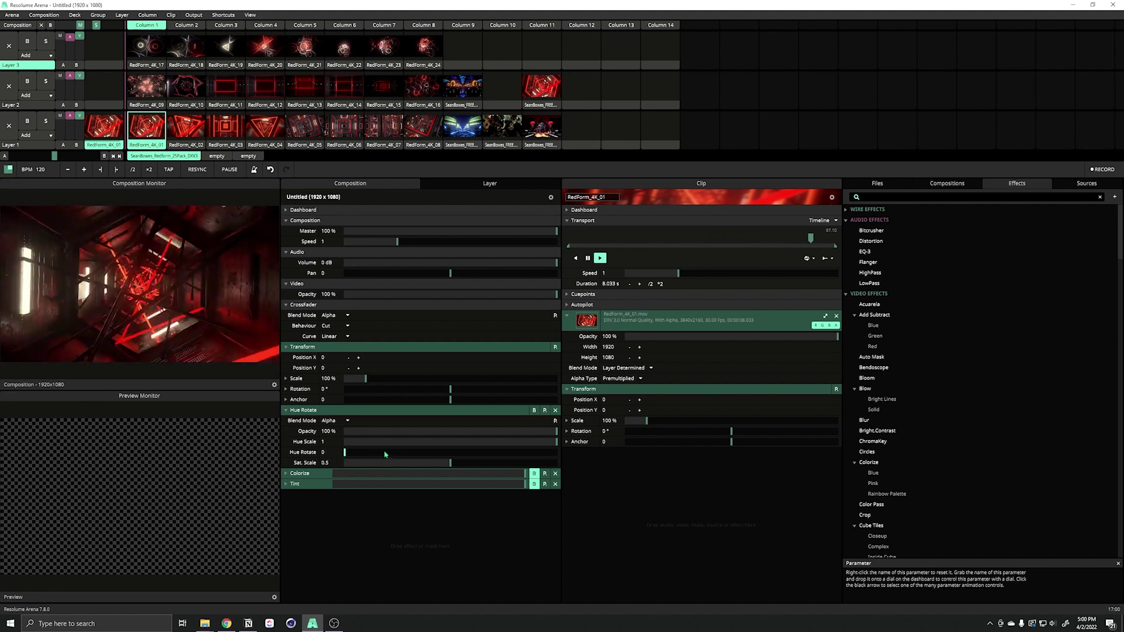
{"action": "left_click_drag", "start_coordinate": [344, 453], "coordinate": [561, 455]}
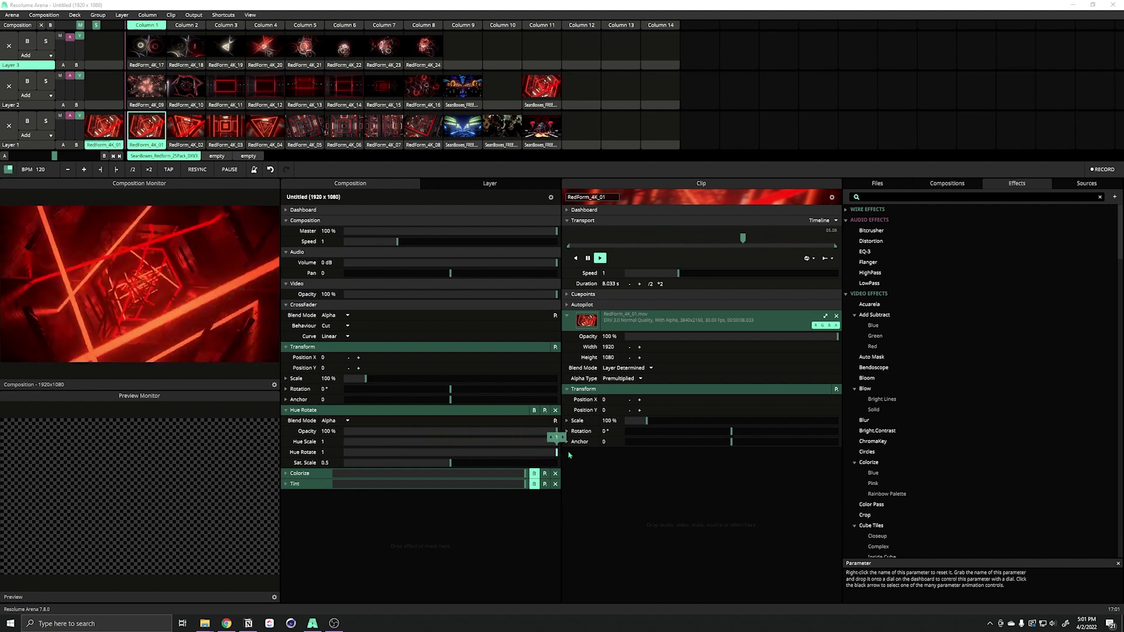
{"action": "left_click_drag", "start_coordinate": [560, 454], "coordinate": [412, 453]}
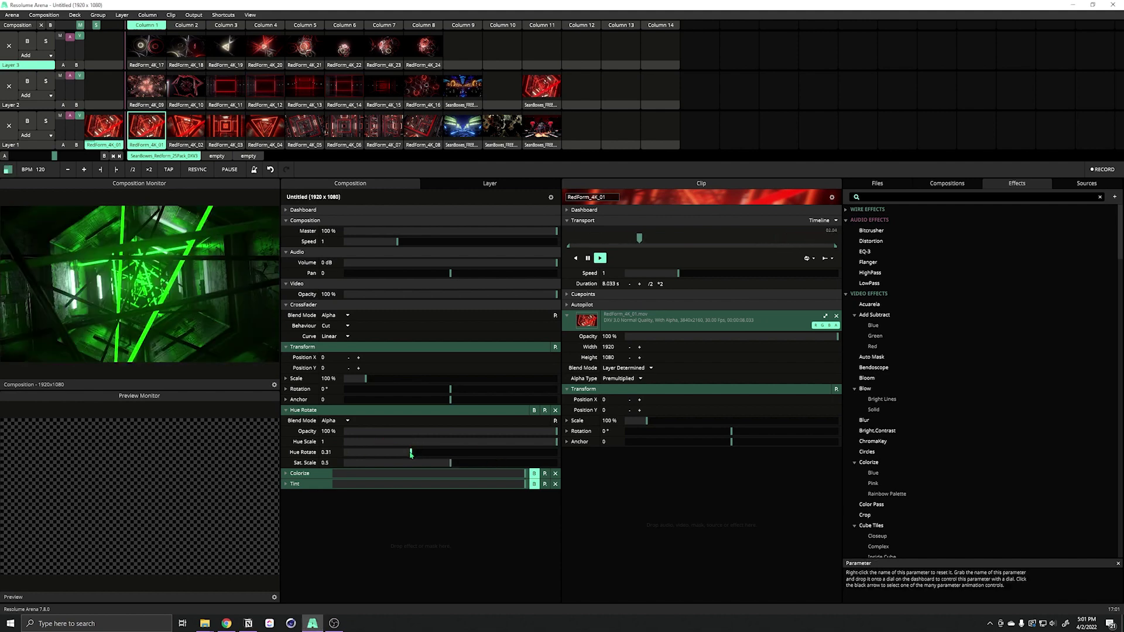
{"action": "left_click_drag", "start_coordinate": [410, 454], "coordinate": [246, 327]}
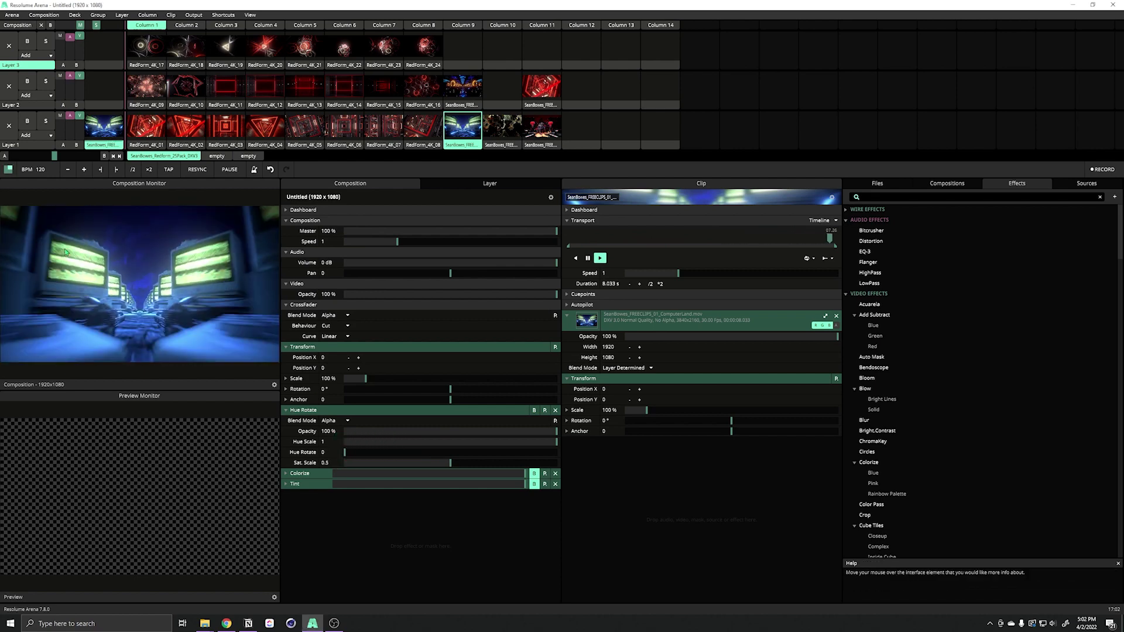
Step: Try Hue Rotate values of 0.17 and 1 on the ComputerLand clip, then return the value to 0
{"action": "left_click_drag", "start_coordinate": [344, 452], "coordinate": [381, 454]}
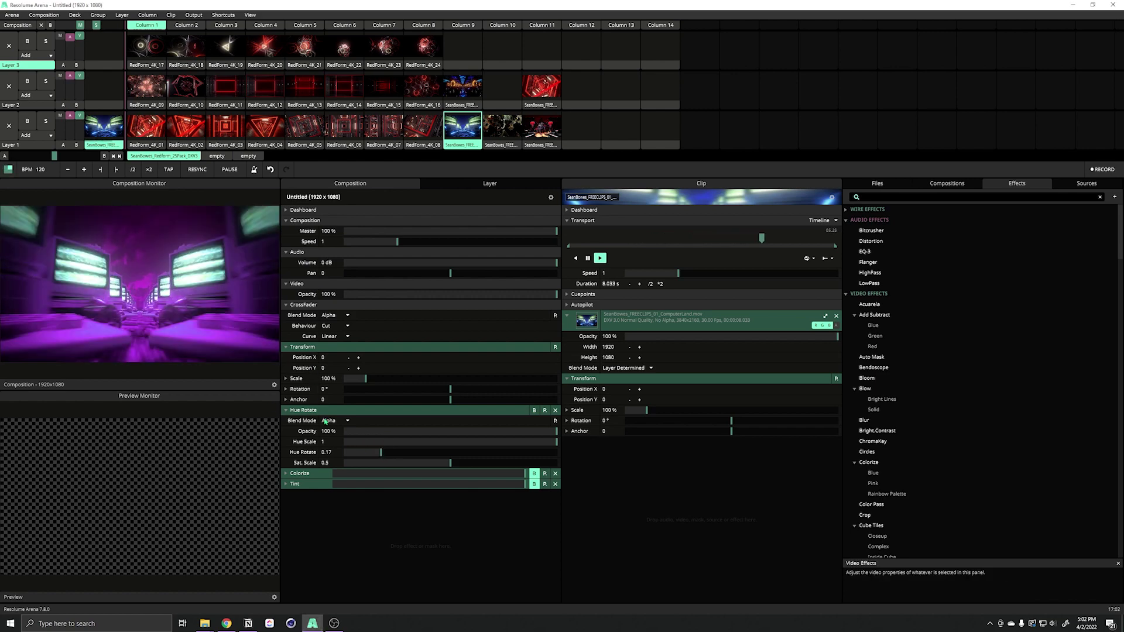
{"action": "left_click_drag", "start_coordinate": [382, 454], "coordinate": [548, 453]}
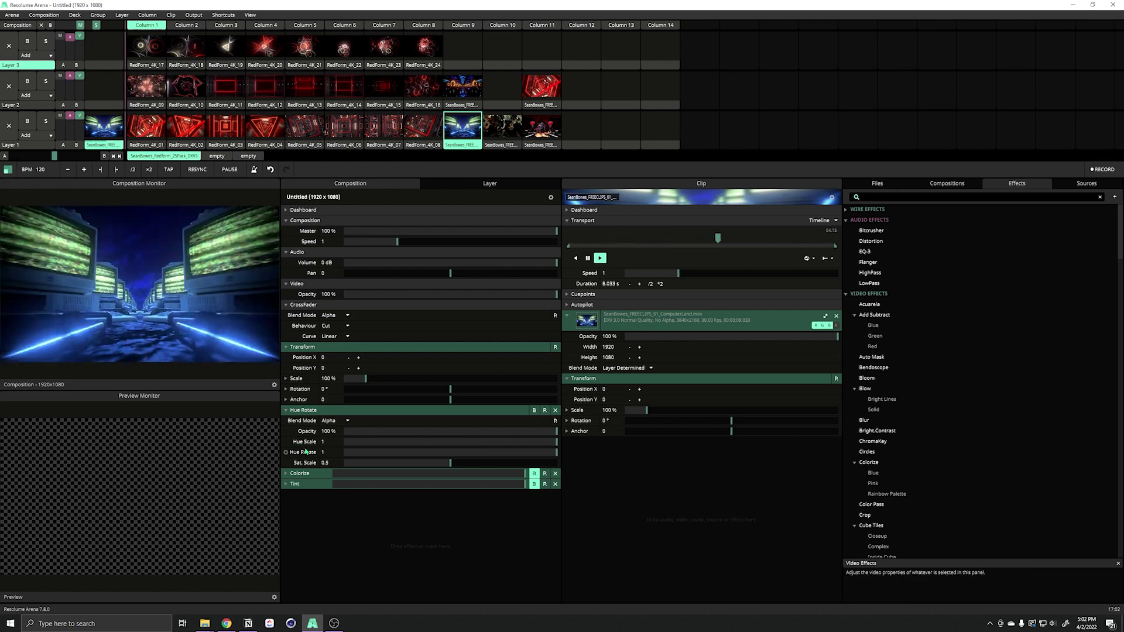
{"action": "left_click_drag", "start_coordinate": [544, 452], "coordinate": [343, 453]}
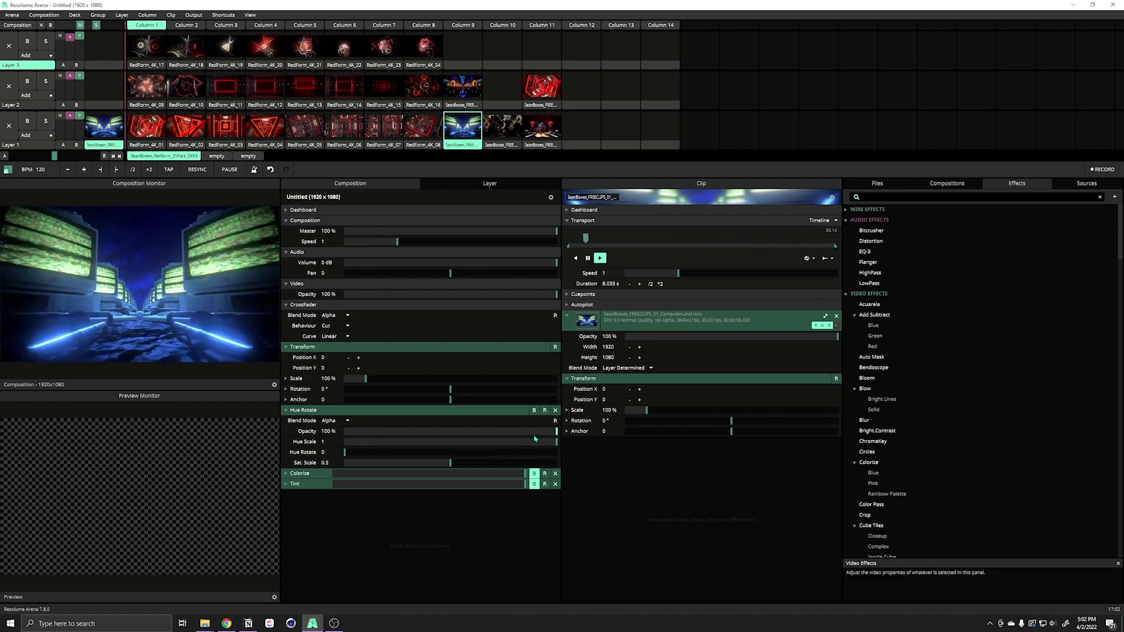
Step: Compare the Hue Rotate effect's Hue Scale at 0 and 1, leave it at 0, and set Hue Rotate to 0.57
{"action": "left_click_drag", "start_coordinate": [557, 443], "coordinate": [341, 457]}
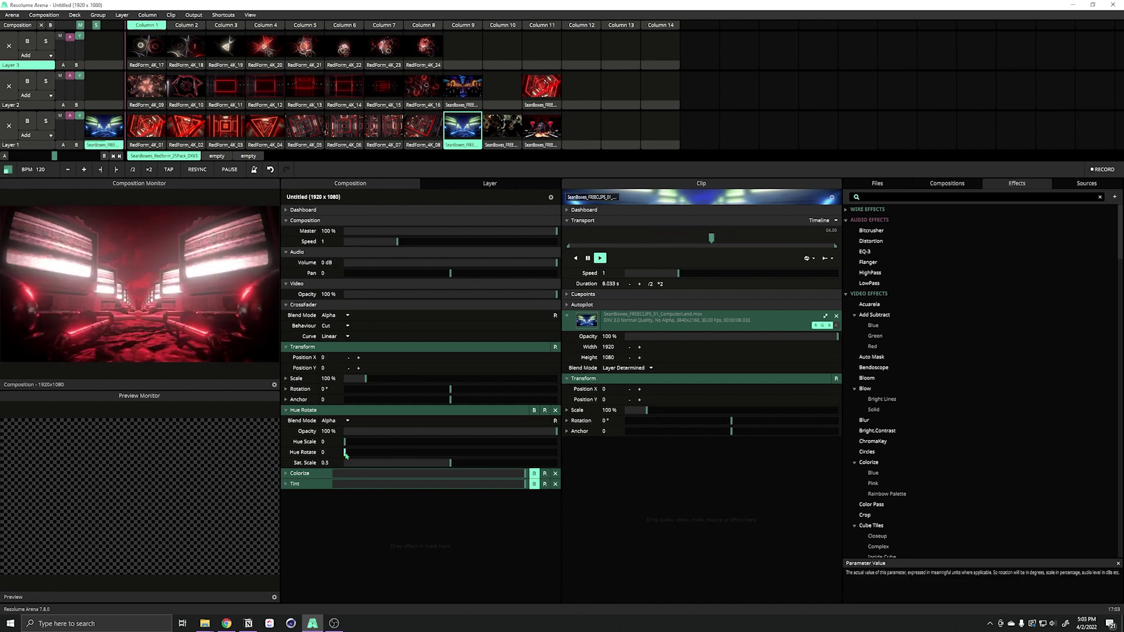
{"action": "left_click_drag", "start_coordinate": [345, 456], "coordinate": [320, 471]}
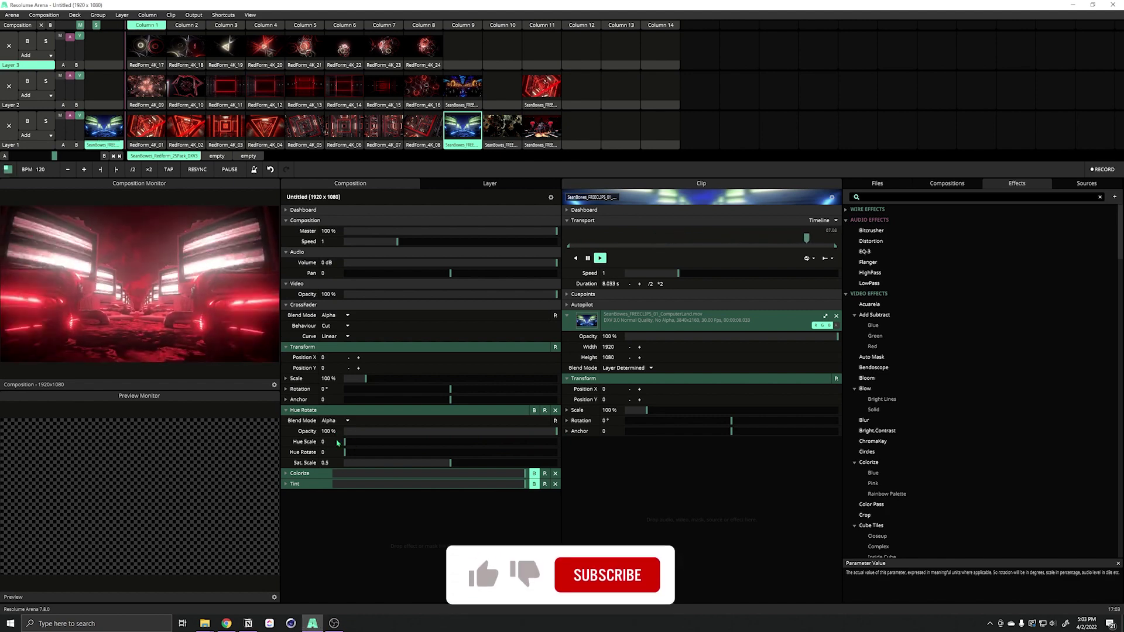
{"action": "left_click_drag", "start_coordinate": [346, 442], "coordinate": [557, 443]}
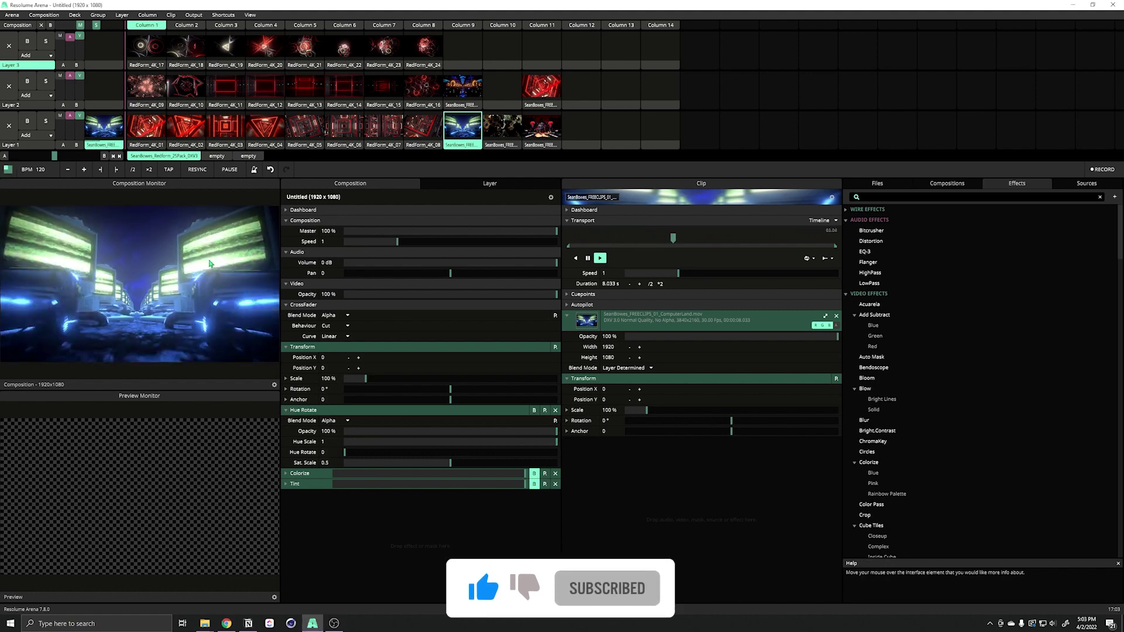
{"action": "left_click_drag", "start_coordinate": [556, 442], "coordinate": [253, 448]}
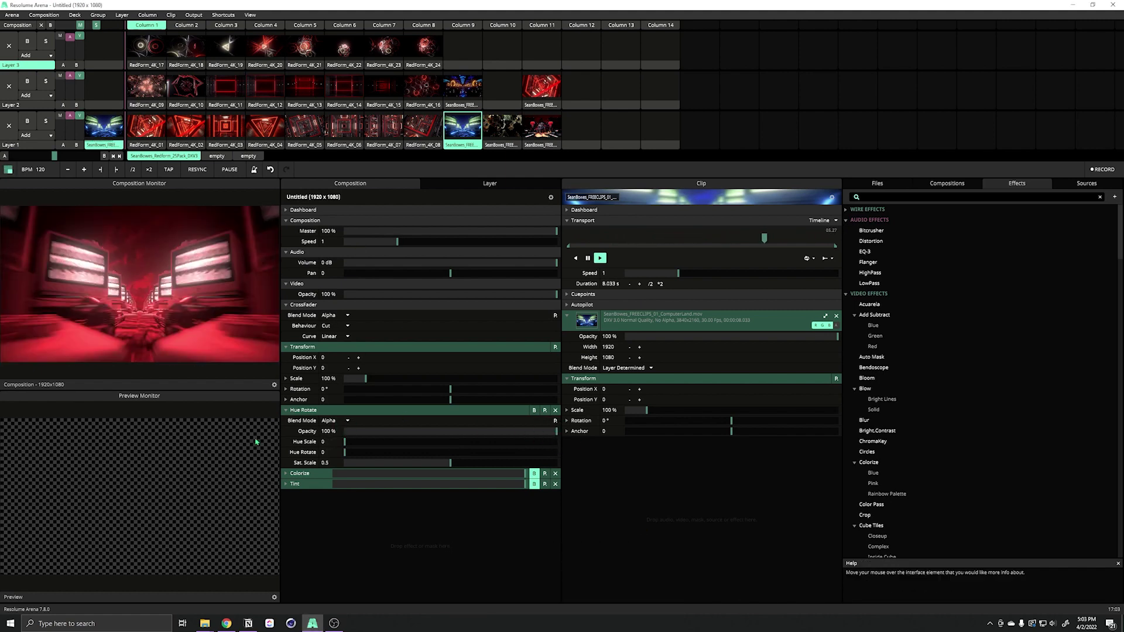
{"action": "left_click_drag", "start_coordinate": [357, 457], "coordinate": [467, 458]}
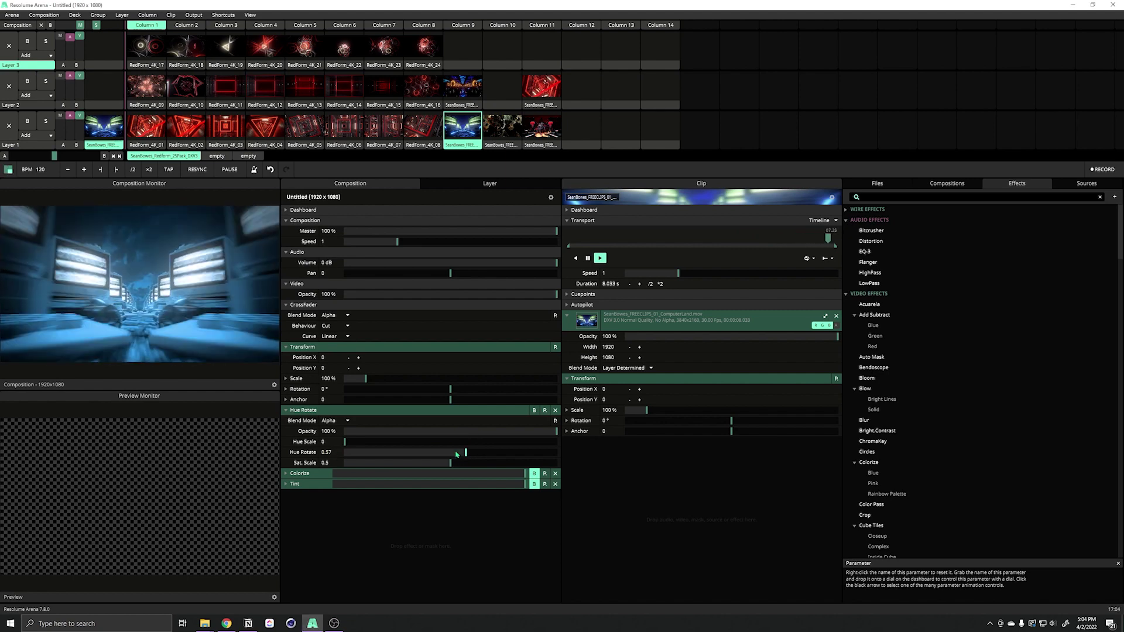
Step: Try Hue Rotate at 0 while playing the layer 1 CrystalSkulls, ComputerLand and HellSkull clips in turn
{"action": "left_click", "coordinate": [506, 134]}
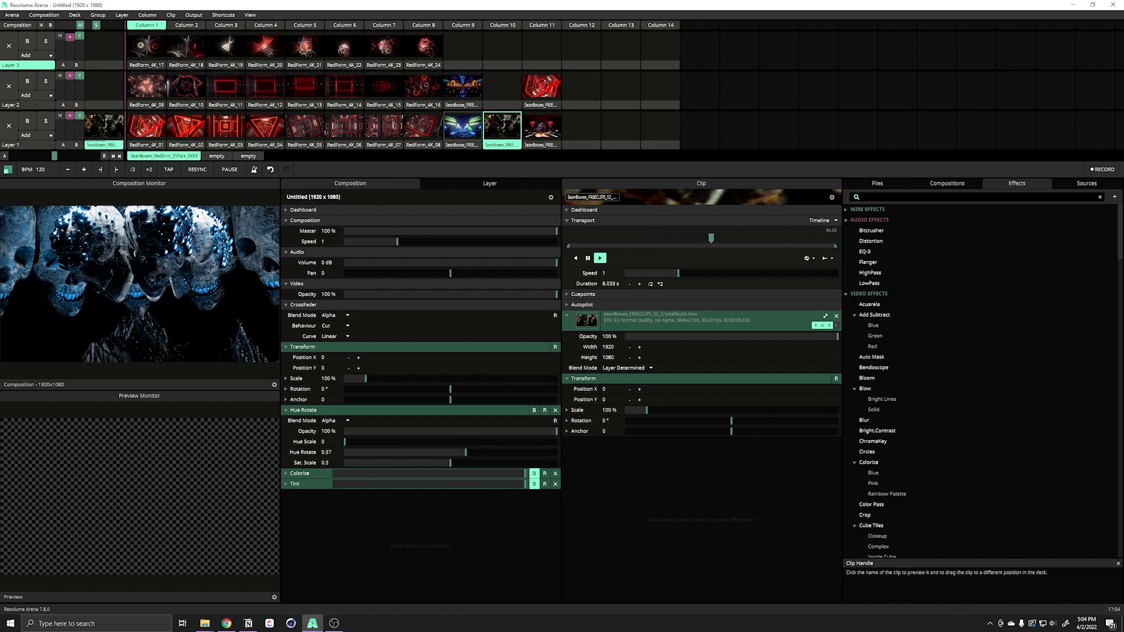
{"action": "left_click_drag", "start_coordinate": [466, 452], "coordinate": [346, 453]}
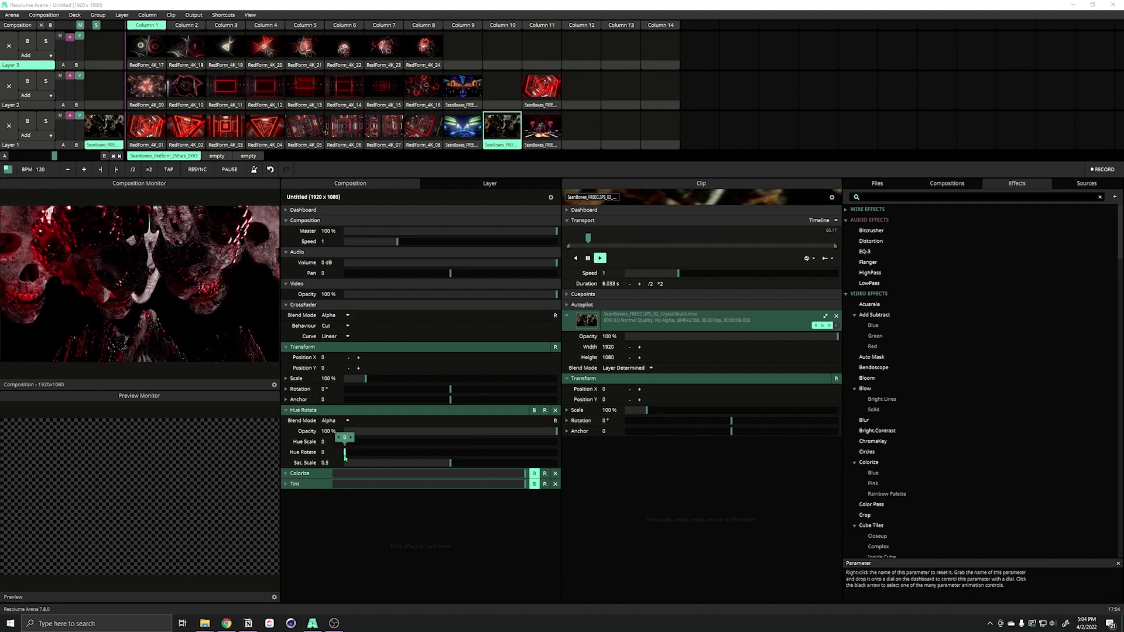
{"action": "left_click", "coordinate": [506, 135]}
{"action": "left_click", "coordinate": [462, 129]}
{"action": "left_click", "coordinate": [503, 129]}
{"action": "left_click", "coordinate": [542, 128]}
Step: Set Hue Rotate to 0.51 and compare the layer 1 clips in columns 9 to 11, ending on HellSkull
{"action": "left_click_drag", "start_coordinate": [346, 453], "coordinate": [453, 452]}
{"action": "left_click", "coordinate": [503, 129]}
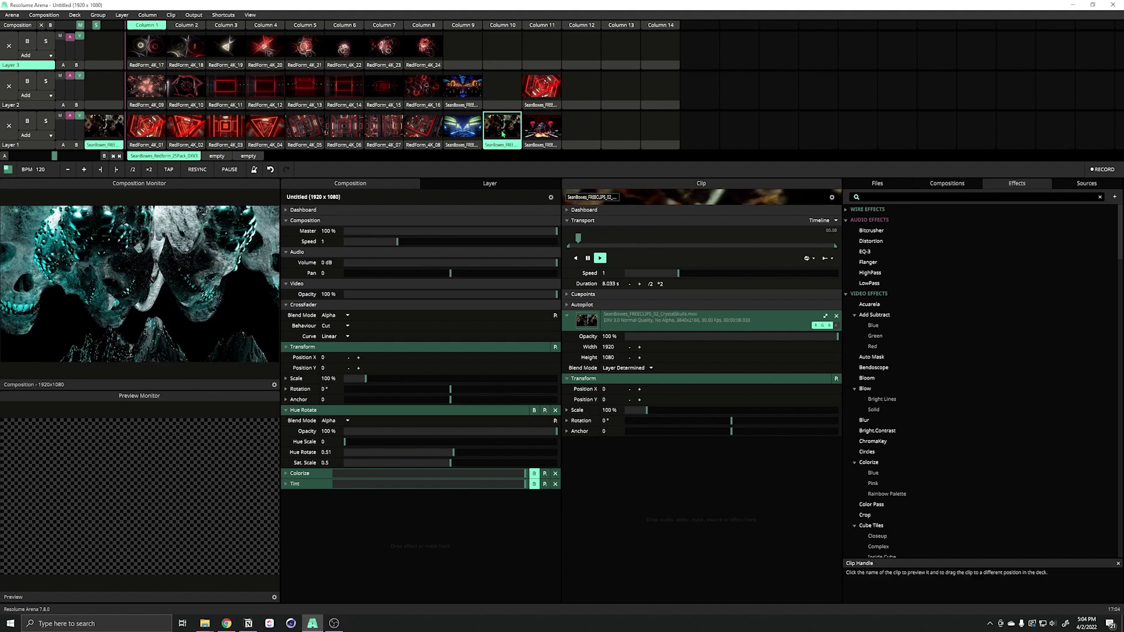
{"action": "left_click", "coordinate": [477, 129]}
{"action": "left_click", "coordinate": [502, 129]}
{"action": "left_click", "coordinate": [477, 129]}
{"action": "left_click", "coordinate": [503, 128]}
{"action": "left_click", "coordinate": [541, 129]}
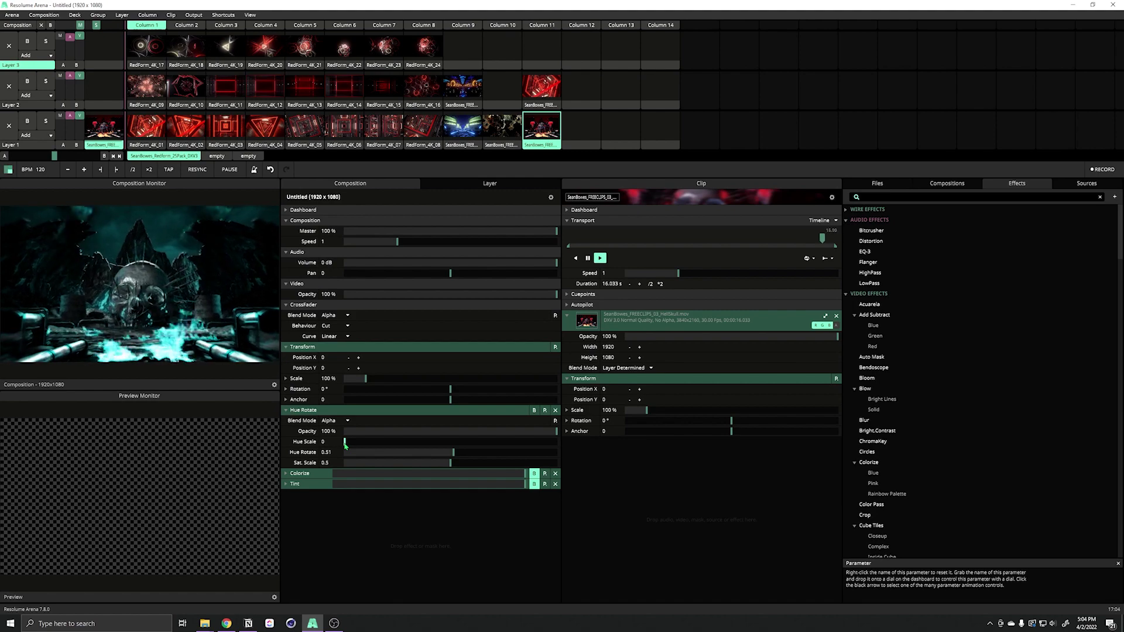
{"action": "left_click_drag", "start_coordinate": [344, 445], "coordinate": [382, 444]}
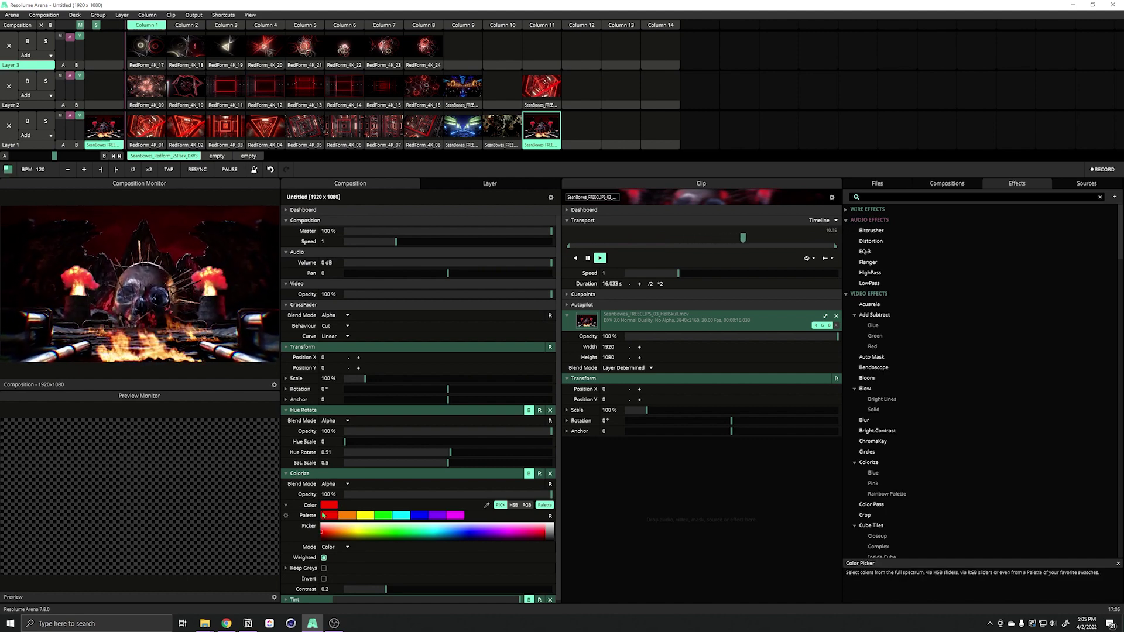
Step: Turn on the composition's Colorize effect and try its orange palette swatch before choosing red
{"action": "left_click", "coordinate": [529, 474]}
{"action": "left_click", "coordinate": [530, 473]}
{"action": "left_click", "coordinate": [529, 474]}
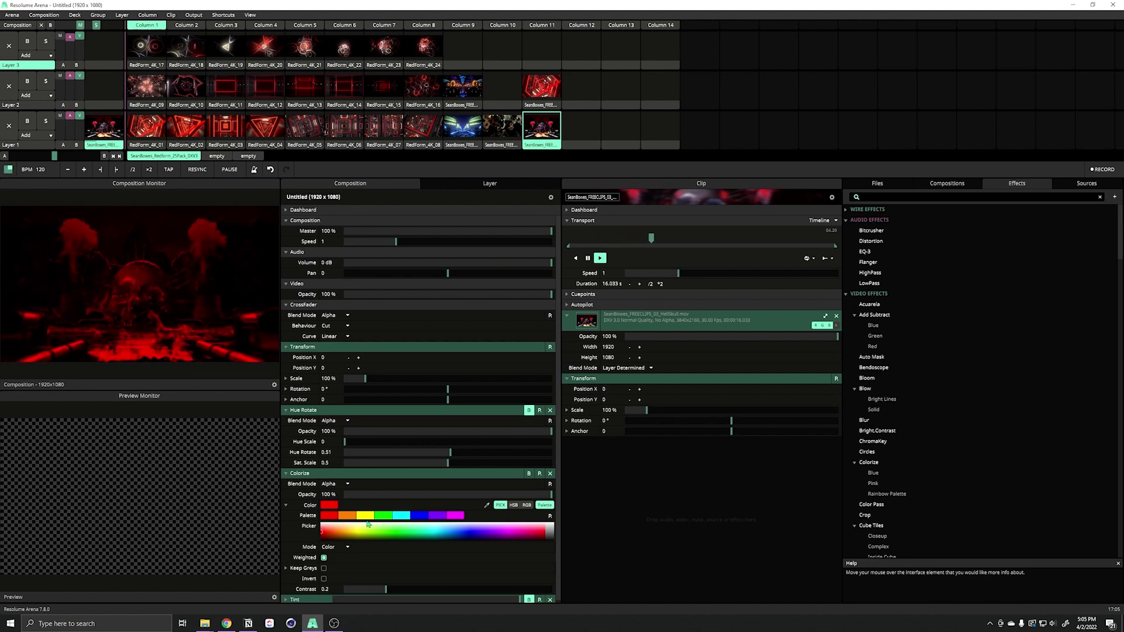
{"action": "left_click", "coordinate": [349, 516]}
{"action": "left_click", "coordinate": [331, 518]}
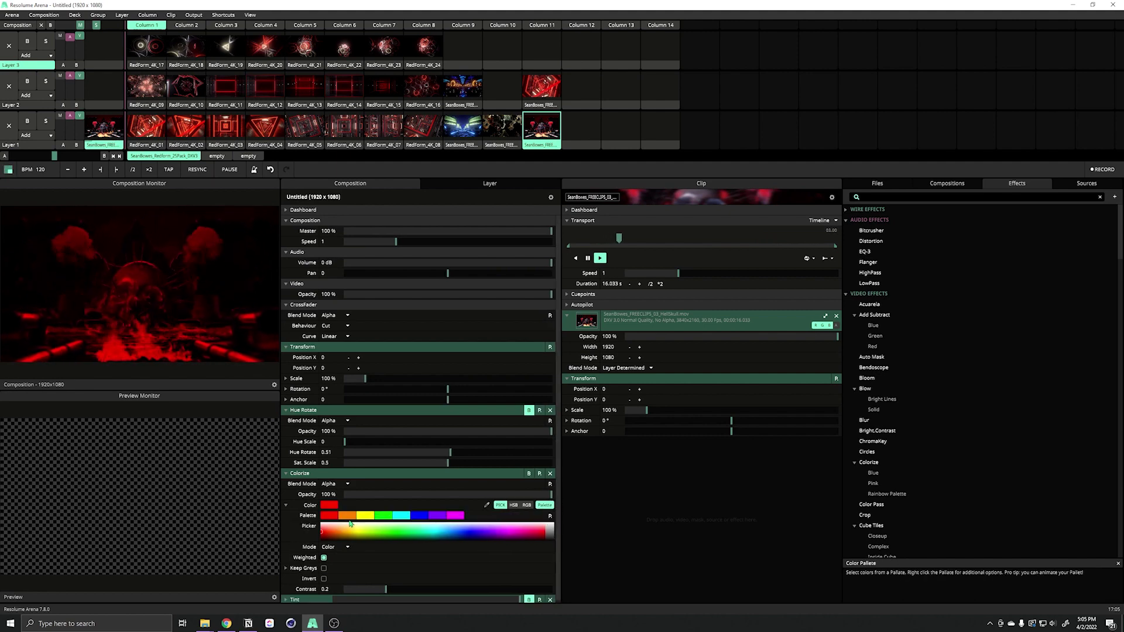
Step: Try the Colorize palette's orange, yellow, green, blue, purple and magenta swatches on the HellSkull clip
{"action": "left_click", "coordinate": [354, 518]}
{"action": "left_click", "coordinate": [365, 517]}
{"action": "left_click", "coordinate": [383, 518]}
{"action": "left_click", "coordinate": [417, 518]}
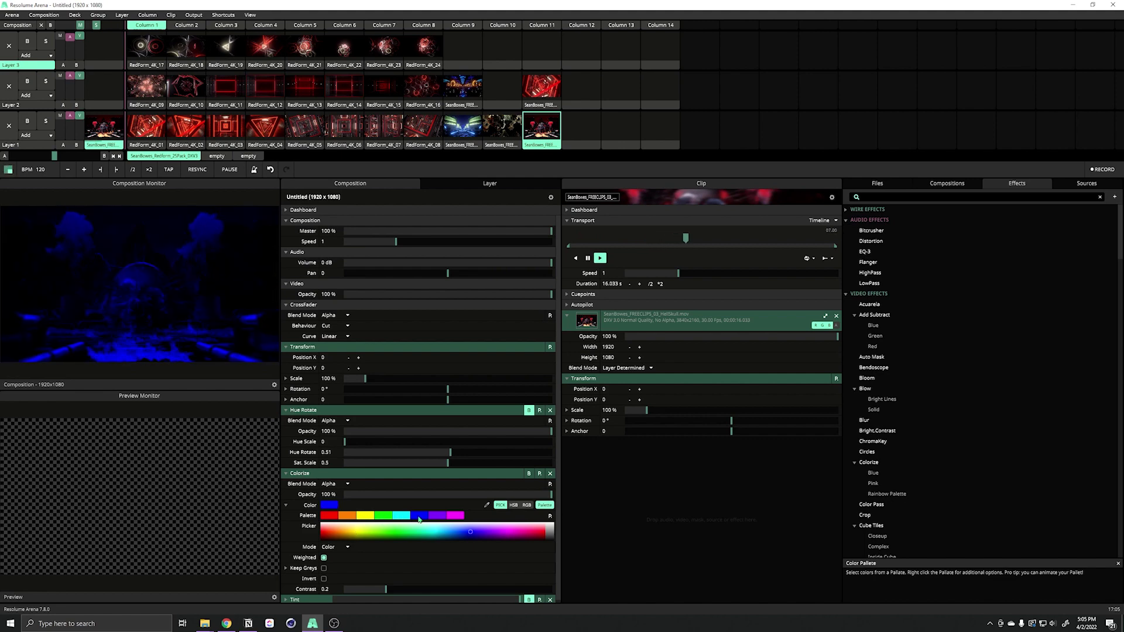
{"action": "left_click", "coordinate": [437, 518]}
{"action": "left_click", "coordinate": [455, 518]}
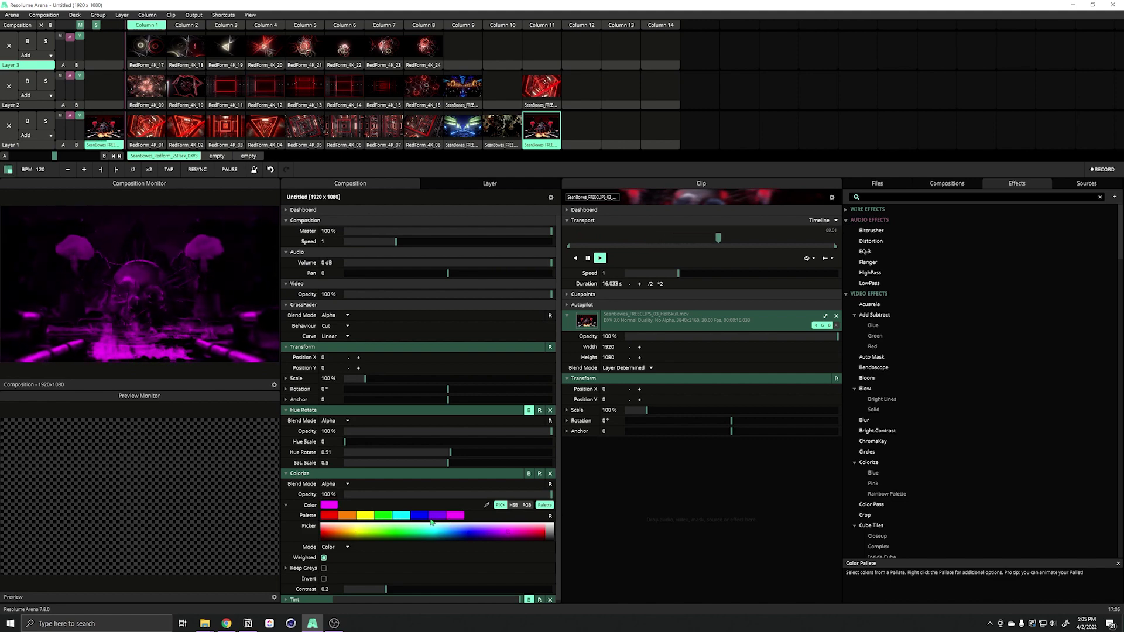
Step: Run the Colorize color back through cyan, green, yellow and orange, finishing on the red palette swatch
{"action": "left_click", "coordinate": [402, 518]}
{"action": "left_click", "coordinate": [385, 519]}
{"action": "left_click", "coordinate": [403, 518]}
{"action": "left_click", "coordinate": [384, 517]}
{"action": "left_click", "coordinate": [368, 517]}
{"action": "left_click", "coordinate": [390, 519]}
{"action": "left_click", "coordinate": [365, 518]}
{"action": "left_click", "coordinate": [347, 518]}
{"action": "left_click", "coordinate": [337, 518]}
{"action": "left_click", "coordinate": [346, 519]}
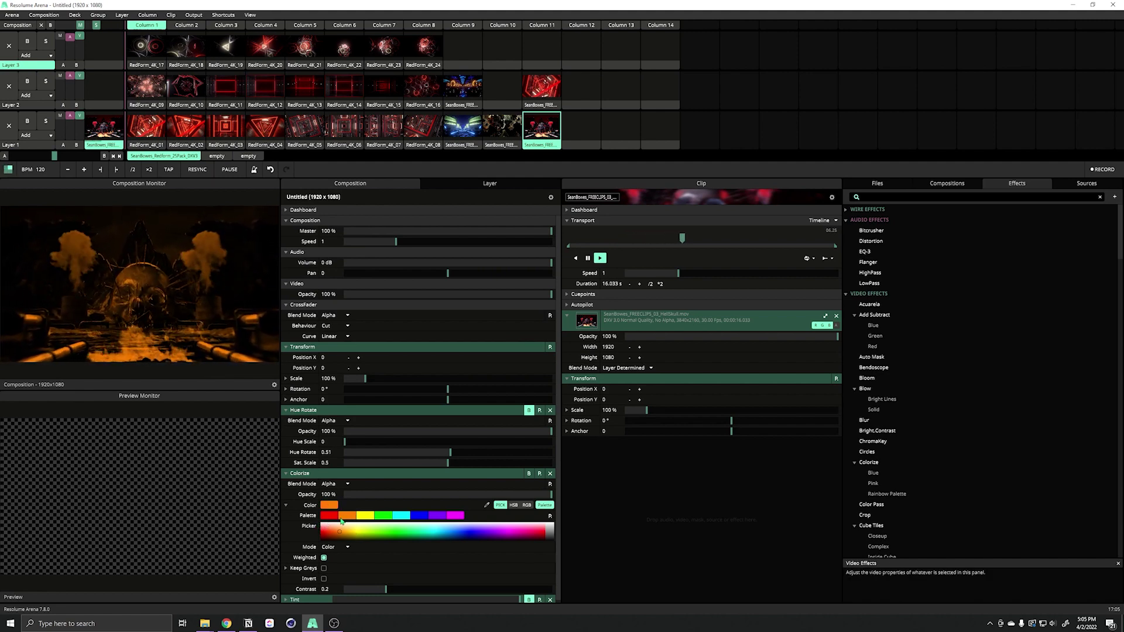
{"action": "left_click", "coordinate": [344, 518]}
{"action": "left_click", "coordinate": [345, 519]}
{"action": "left_click", "coordinate": [332, 519]}
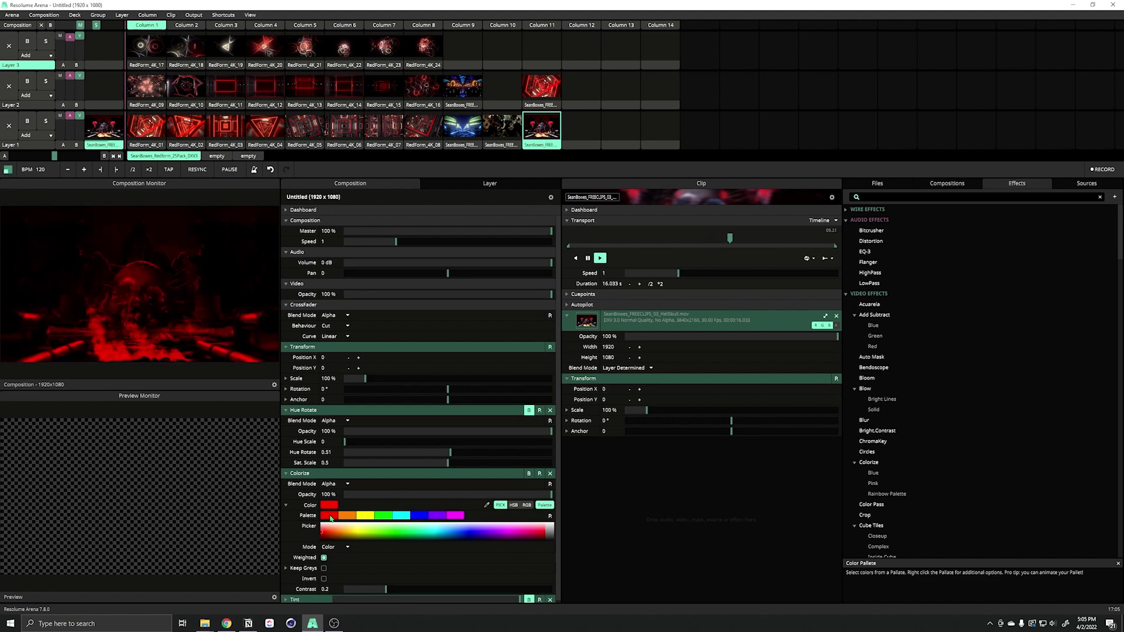
Step: Sweep the Colorize color from orange through yellow, green, cyan and purple, ending on the blue palette swatch
{"action": "left_click", "coordinate": [344, 519]}
{"action": "left_click", "coordinate": [365, 518]}
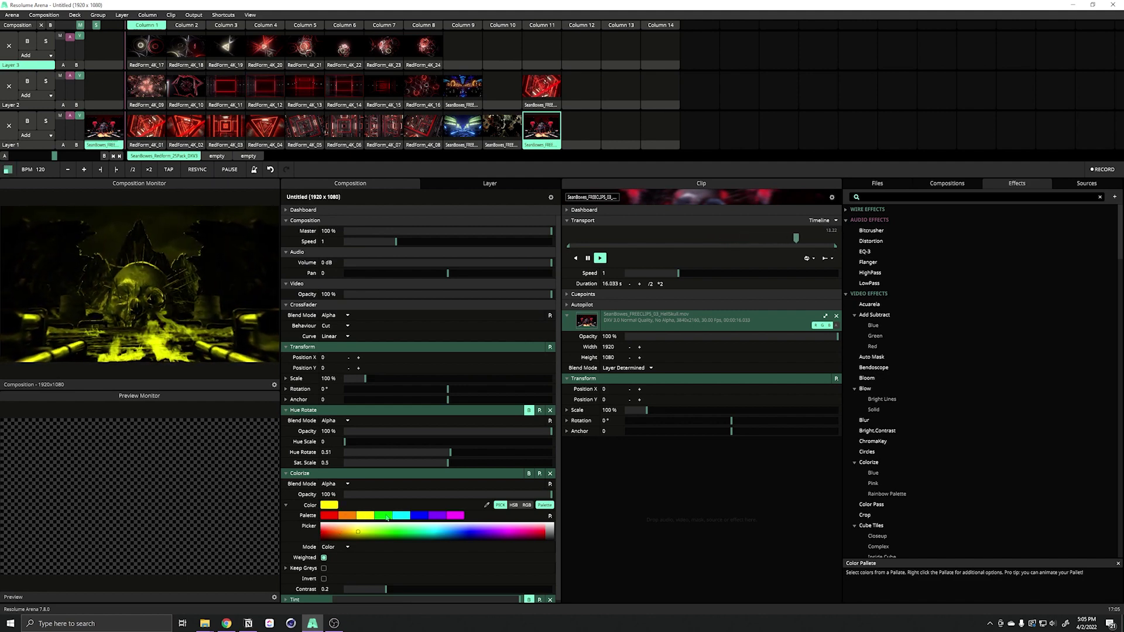
{"action": "left_click", "coordinate": [387, 517]}
{"action": "left_click", "coordinate": [366, 517]}
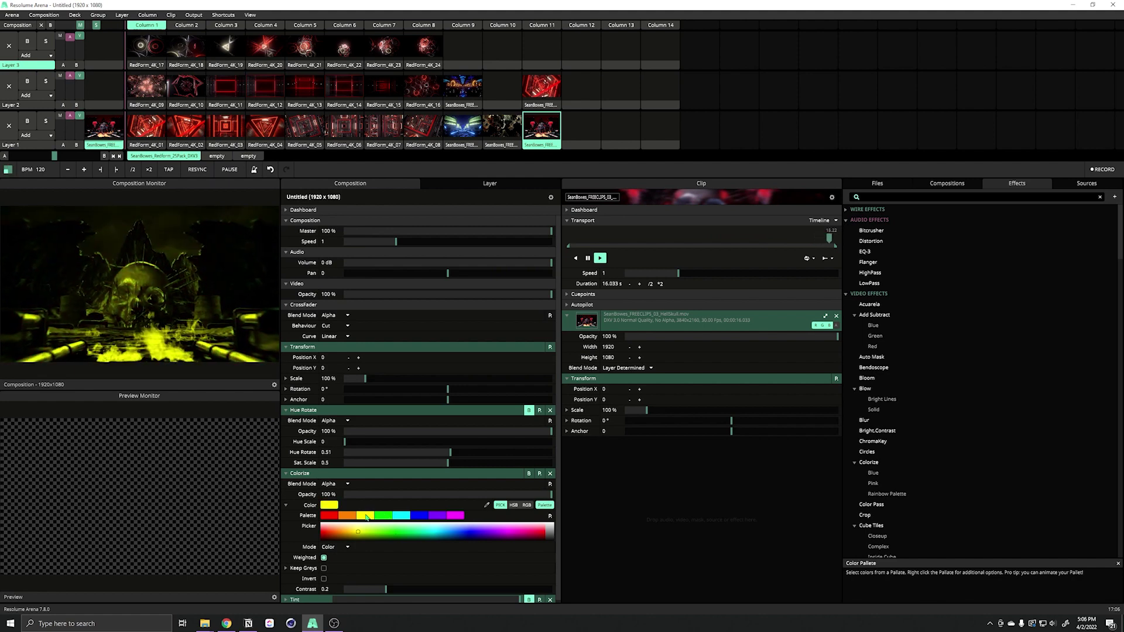
{"action": "left_click", "coordinate": [383, 518]}
{"action": "left_click", "coordinate": [403, 518]}
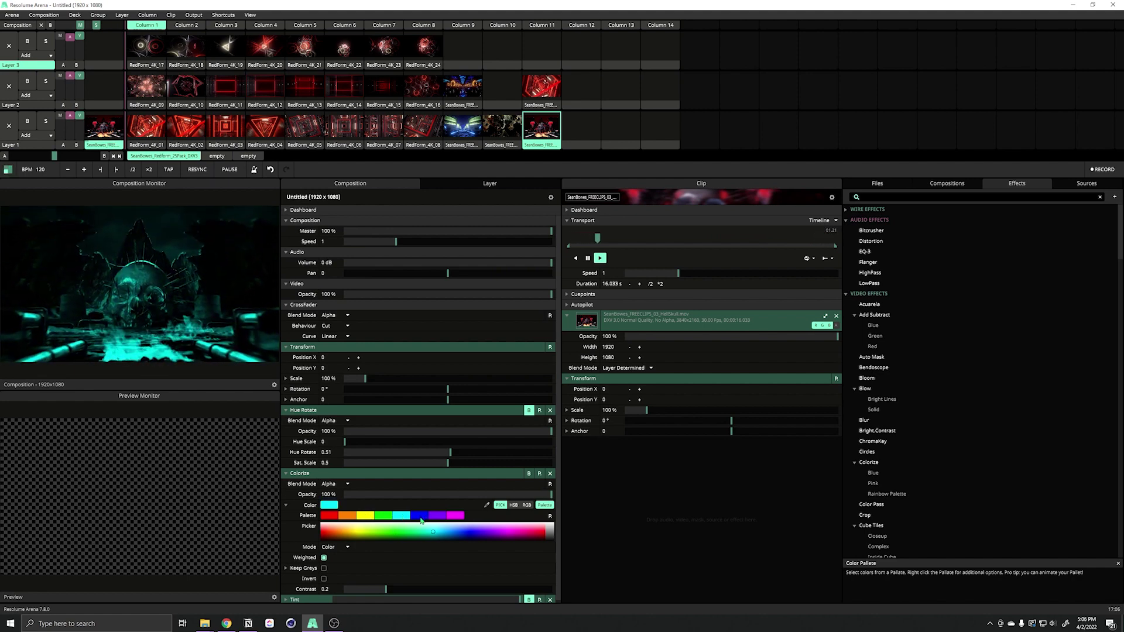
{"action": "left_click", "coordinate": [421, 518]}
{"action": "left_click", "coordinate": [437, 517]}
{"action": "left_click", "coordinate": [420, 516]}
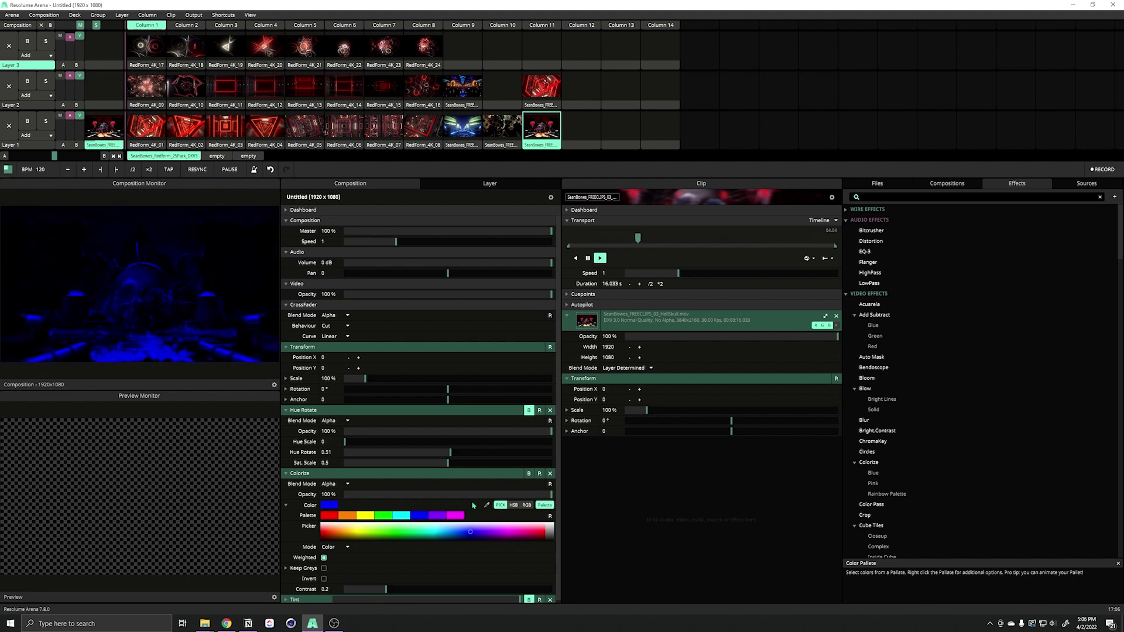
Step: Bypass and re-enable the Colorize effect repeatedly to compare the HellSkull clip's uncolorized and blue looks
{"action": "left_click", "coordinate": [530, 476]}
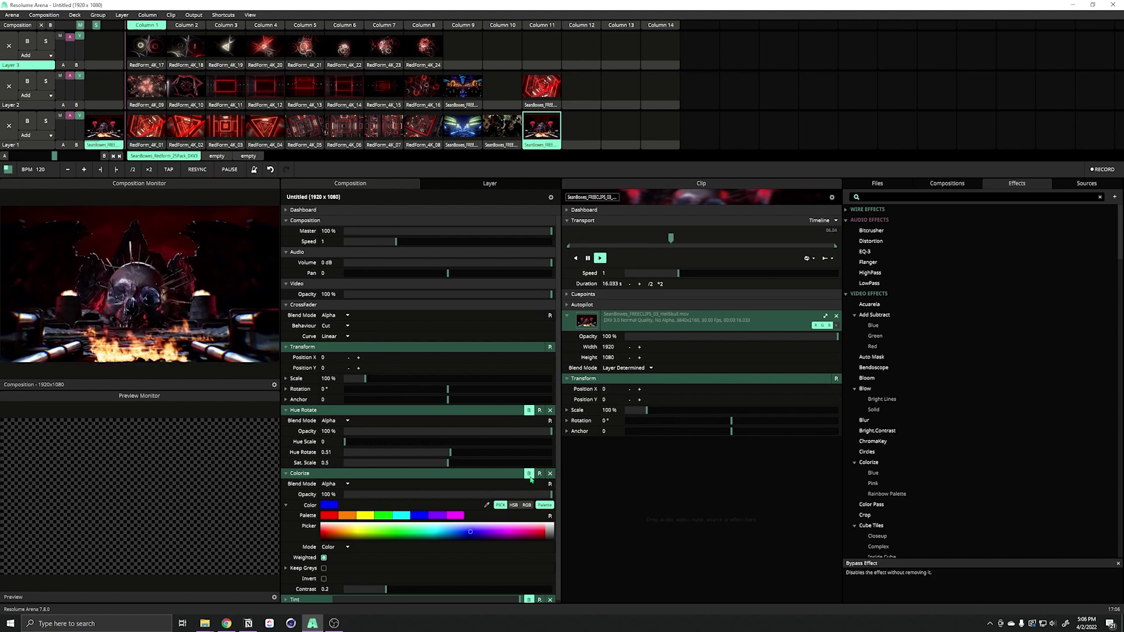
{"action": "left_click", "coordinate": [530, 476]}
{"action": "left_click", "coordinate": [530, 476]}
{"action": "left_click", "coordinate": [530, 475]}
{"action": "left_click", "coordinate": [530, 474]}
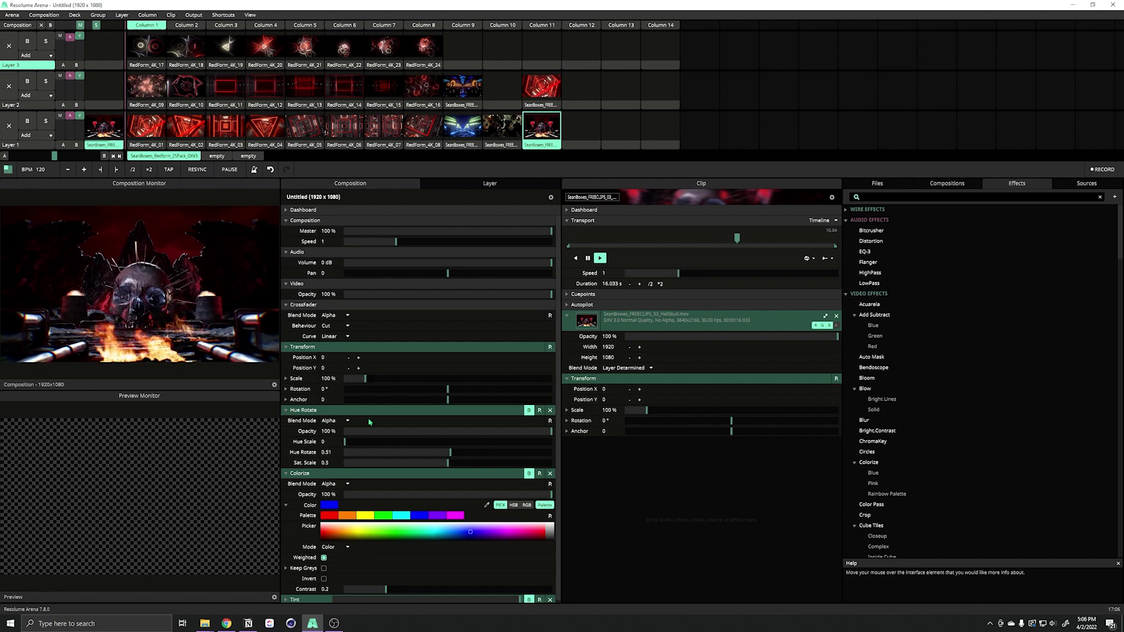
{"action": "left_click", "coordinate": [530, 474]}
{"action": "left_click", "coordinate": [530, 475]}
{"action": "left_click", "coordinate": [530, 475]}
Step: Try the green, yellow and red palette swatches for the Colorize color, ending on orange
{"action": "left_click", "coordinate": [382, 516]}
{"action": "left_click", "coordinate": [364, 516]}
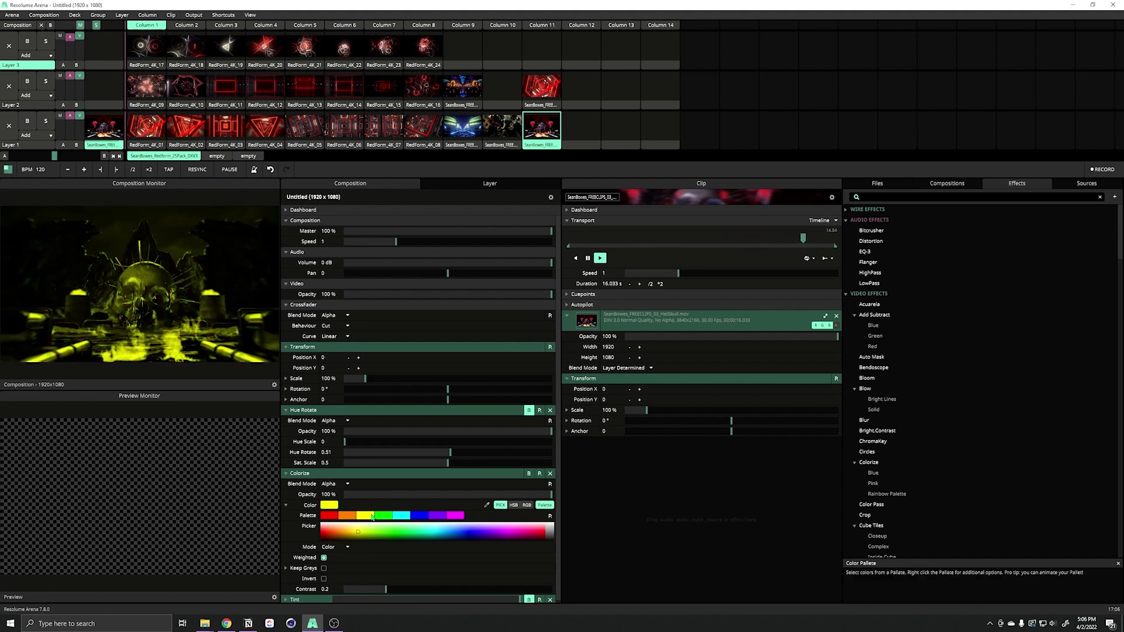
{"action": "left_click", "coordinate": [354, 517]}
{"action": "left_click", "coordinate": [329, 516]}
{"action": "left_click", "coordinate": [347, 516]}
Step: Load the Warhol palette preset for the Colorize color and pick its green swatch, then its orange one
{"action": "left_click", "coordinate": [550, 506]}
{"action": "left_click", "coordinate": [549, 506]}
{"action": "right_click", "coordinate": [551, 511]}
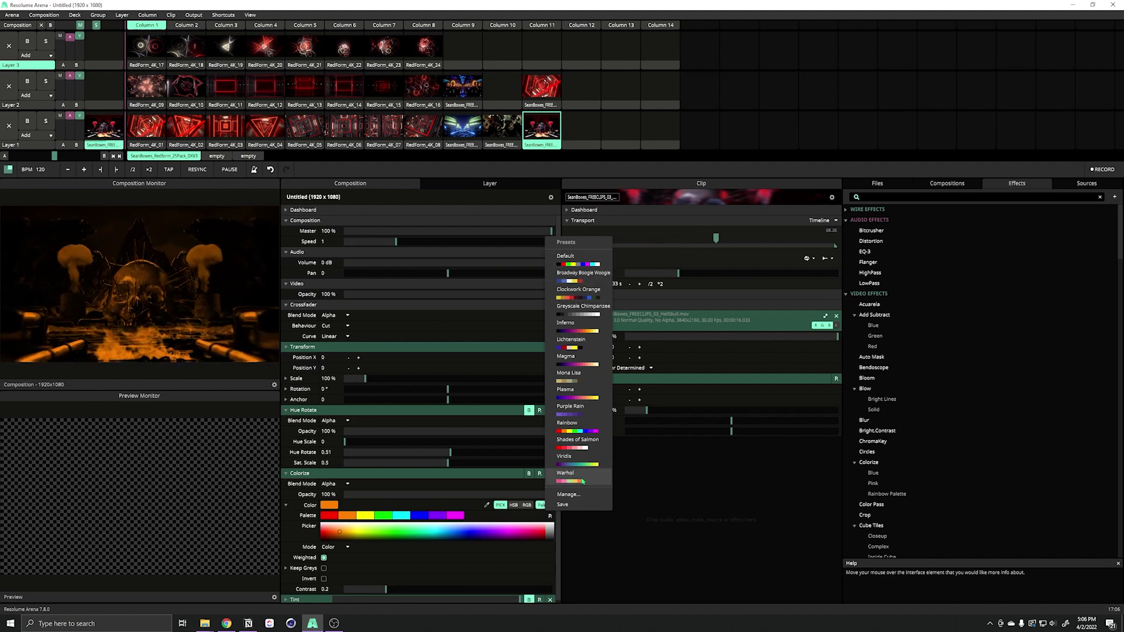
{"action": "left_click", "coordinate": [583, 482]}
{"action": "left_click", "coordinate": [370, 518]}
{"action": "left_click", "coordinate": [401, 516]}
Step: Bypass the Colorize effect and collapse the Colorize and Hue Rotate settings
{"action": "left_click", "coordinate": [529, 473]}
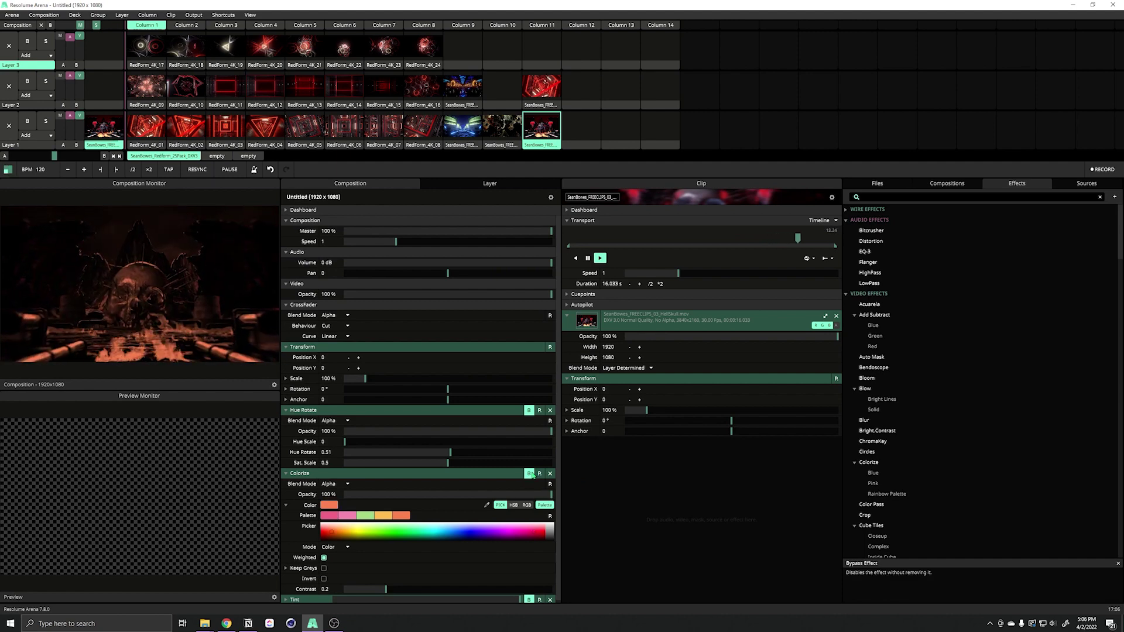
{"action": "left_click", "coordinate": [286, 473]}
{"action": "left_click", "coordinate": [286, 410]}
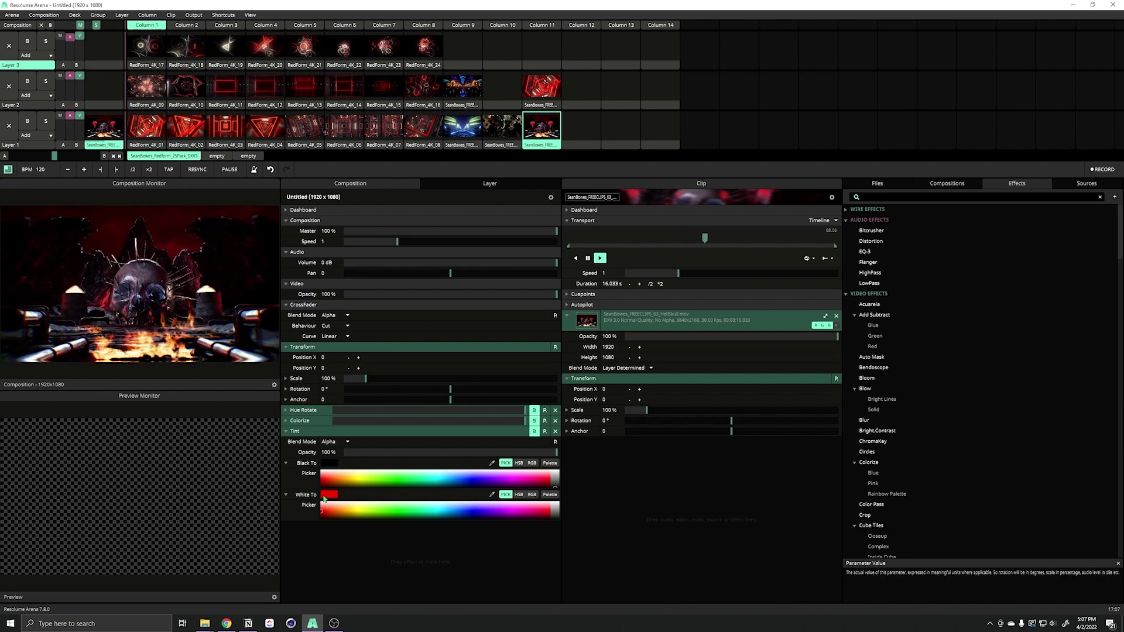
Step: Turn on the composition's Tint effect and compare it with Colorize by alternating the two, leaving only Tint active
{"action": "left_click", "coordinate": [535, 432]}
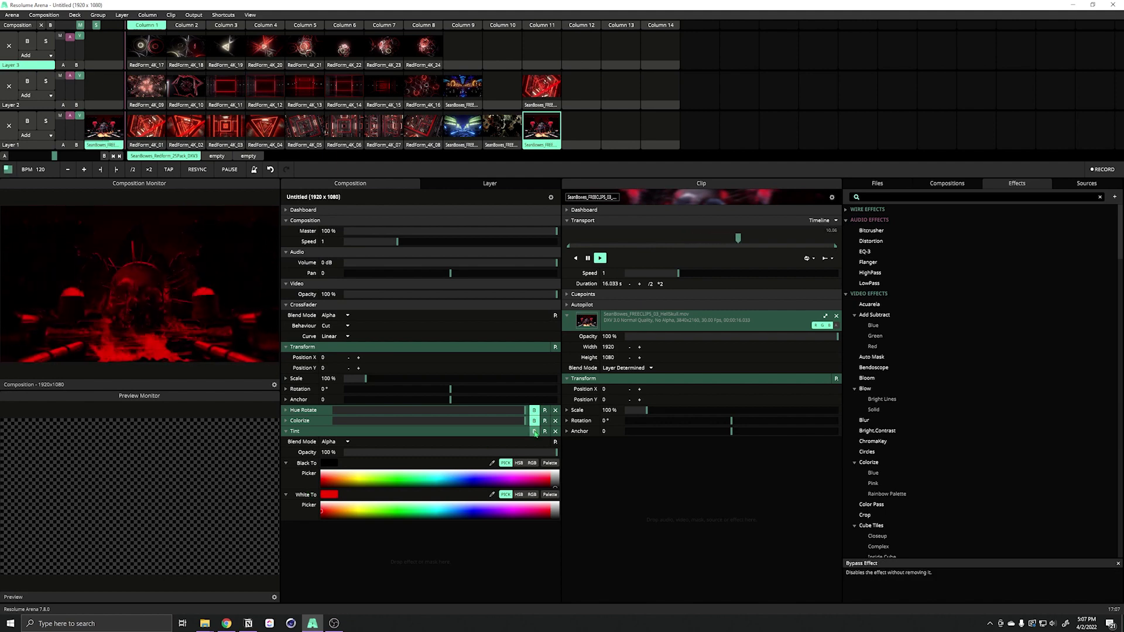
{"action": "left_click", "coordinate": [535, 432]}
{"action": "left_click", "coordinate": [534, 421]}
{"action": "left_click", "coordinate": [535, 433]}
{"action": "left_click", "coordinate": [535, 433]}
{"action": "left_click", "coordinate": [534, 423]}
{"action": "left_click", "coordinate": [534, 421]}
{"action": "left_click", "coordinate": [535, 432]}
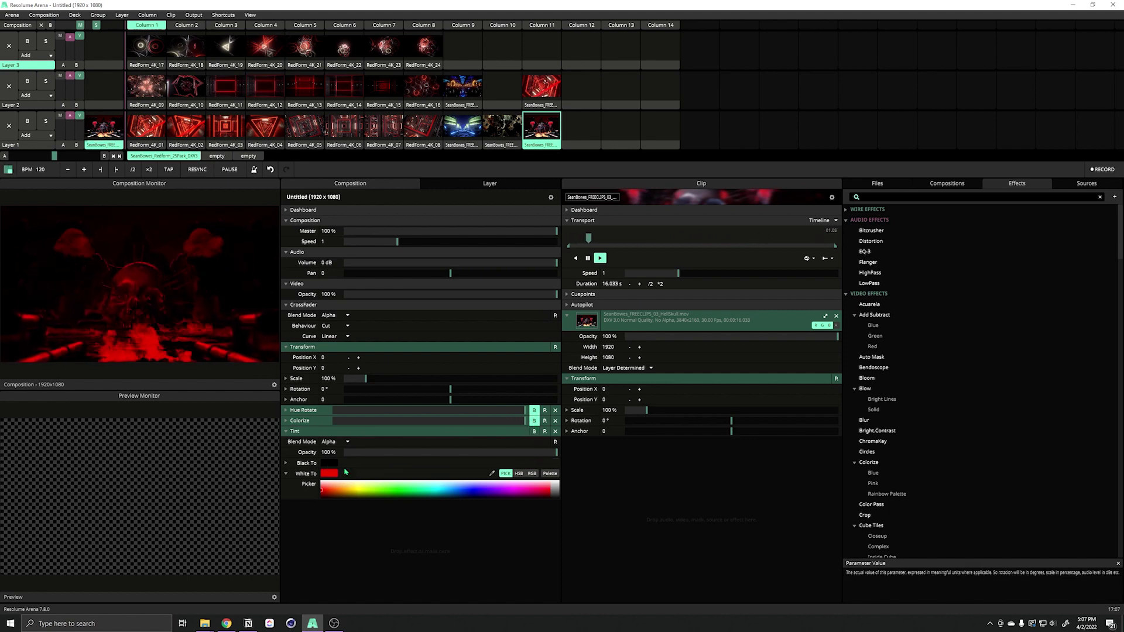
Step: Try Tint color pairs, changing Black To to dark blue and cyan, and White To to yellow
{"action": "left_click_drag", "start_coordinate": [373, 485], "coordinate": [478, 487]}
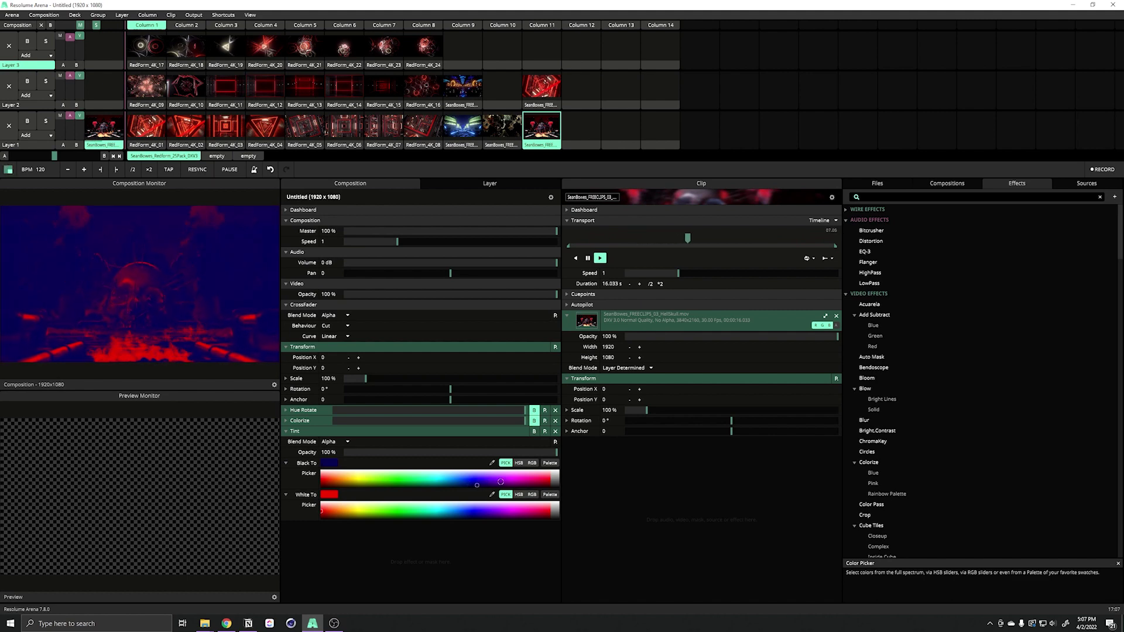
{"action": "left_click_drag", "start_coordinate": [517, 480], "coordinate": [467, 485]}
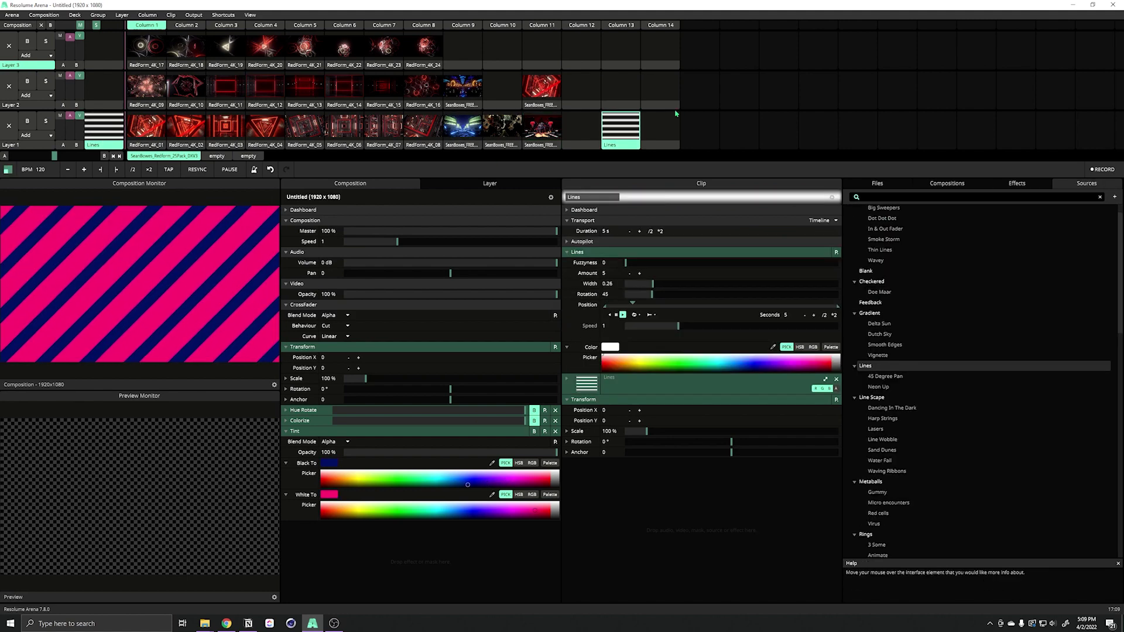
{"action": "left_click", "coordinate": [331, 469]}
{"action": "left_click", "coordinate": [331, 469]}
{"action": "mouse_move", "coordinate": [434, 481]}
{"action": "left_mouse_down"}
{"action": "mouse_move", "coordinate": [418, 508]}
{"action": "mouse_move", "coordinate": [397, 516]}
{"action": "mouse_move", "coordinate": [446, 514]}
{"action": "mouse_move", "coordinate": [362, 512]}
{"action": "left_mouse_up"}
Step: Load the Viridis palette preset for both Tint colors, picking purple for Black To and green for White To
{"action": "left_click", "coordinate": [545, 495]}
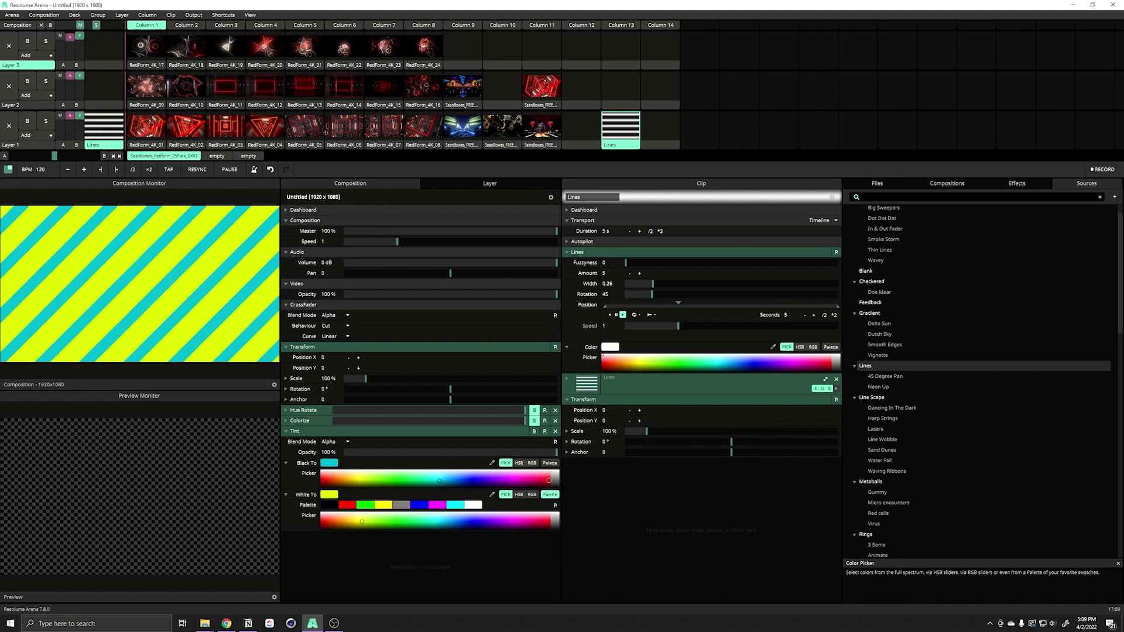
{"action": "left_click", "coordinate": [550, 464]}
{"action": "left_click", "coordinate": [555, 473]}
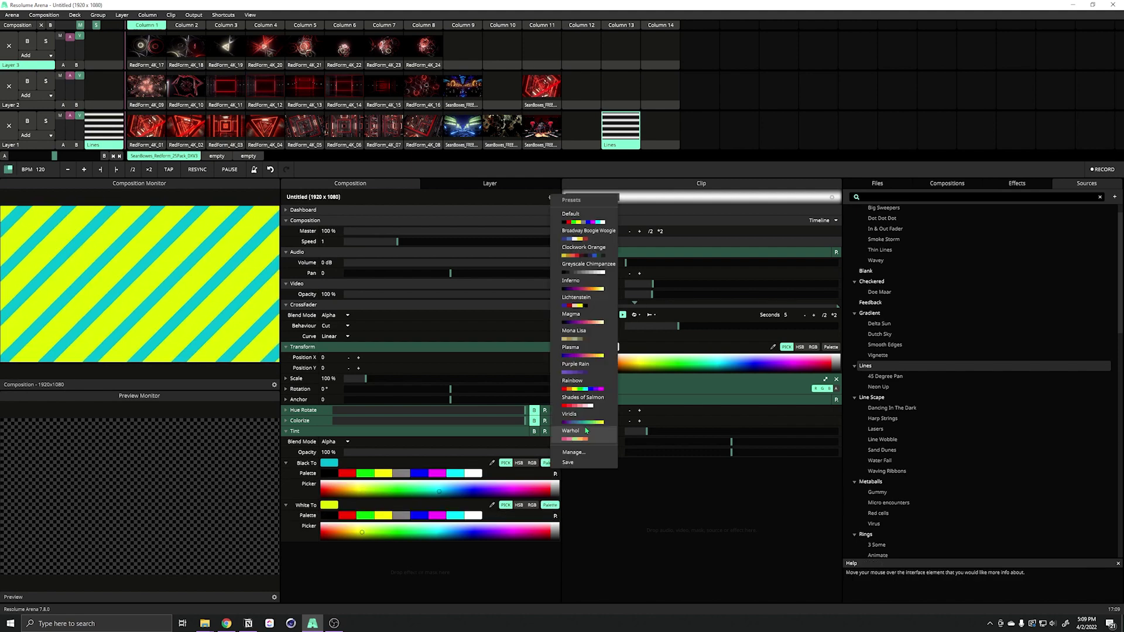
{"action": "left_click", "coordinate": [583, 426]}
{"action": "left_click", "coordinate": [555, 516]}
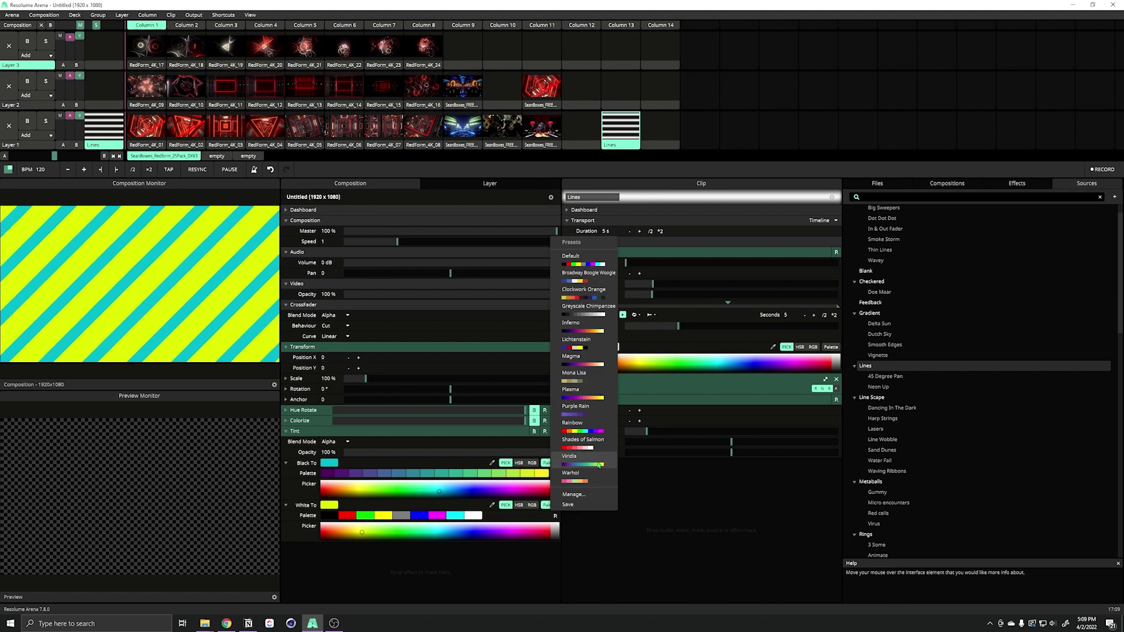
{"action": "left_click", "coordinate": [586, 211]}
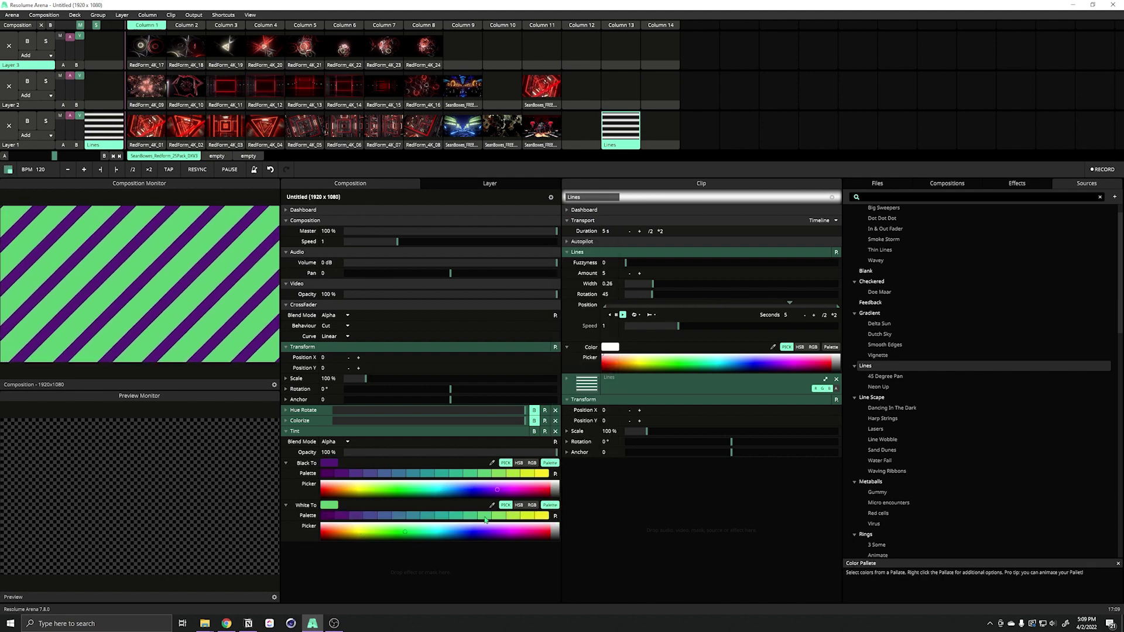